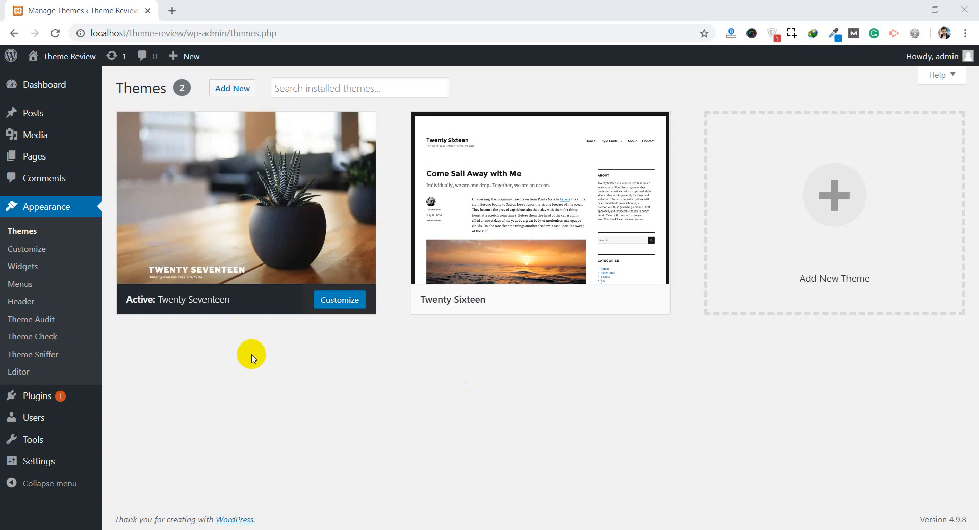
# - Open the Theme Review front page in a new tab from the admin bar and view the Hello world! post
pyautogui.rightClick(71, 55)
pyautogui.click(87, 63)
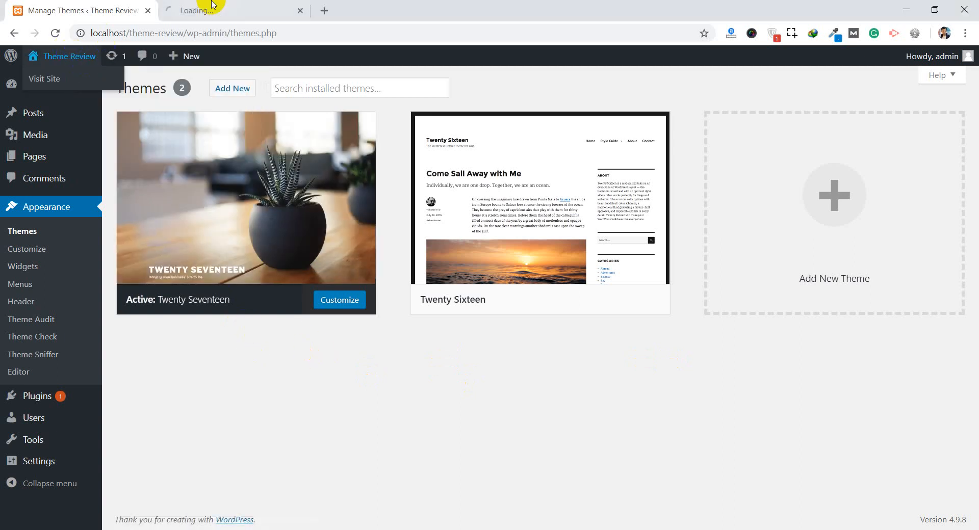
pyautogui.click(212, 6)
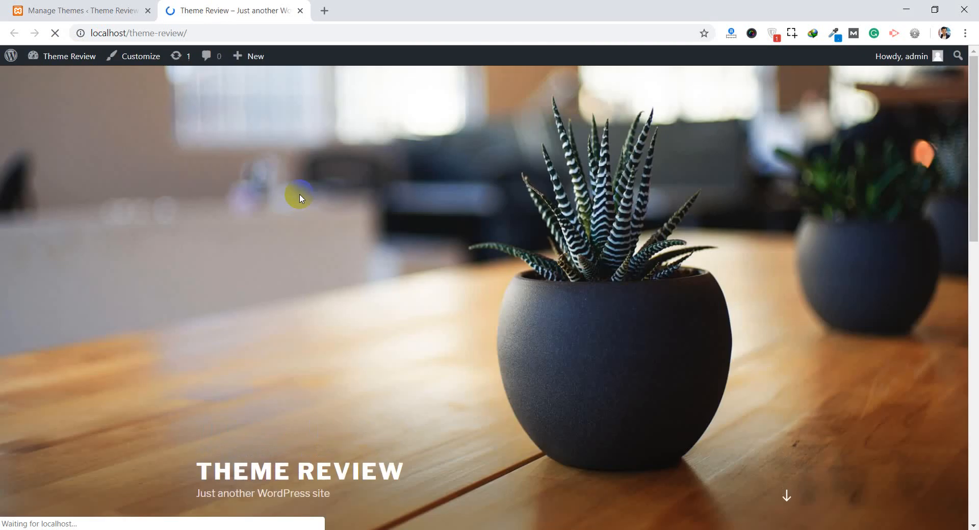
pyautogui.scroll(-3, 241, 279)
pyautogui.scroll(-1, 195, 382)
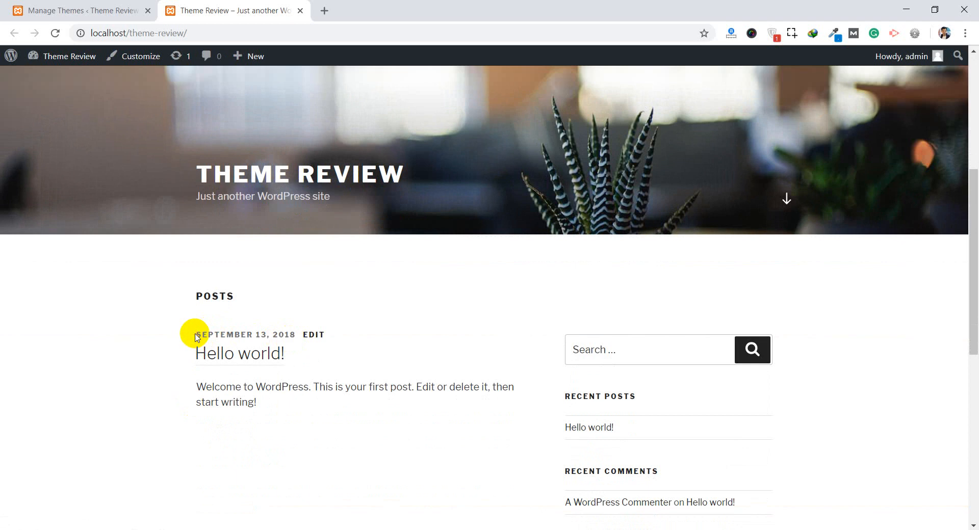
pyautogui.scroll(-1, 426, 310)
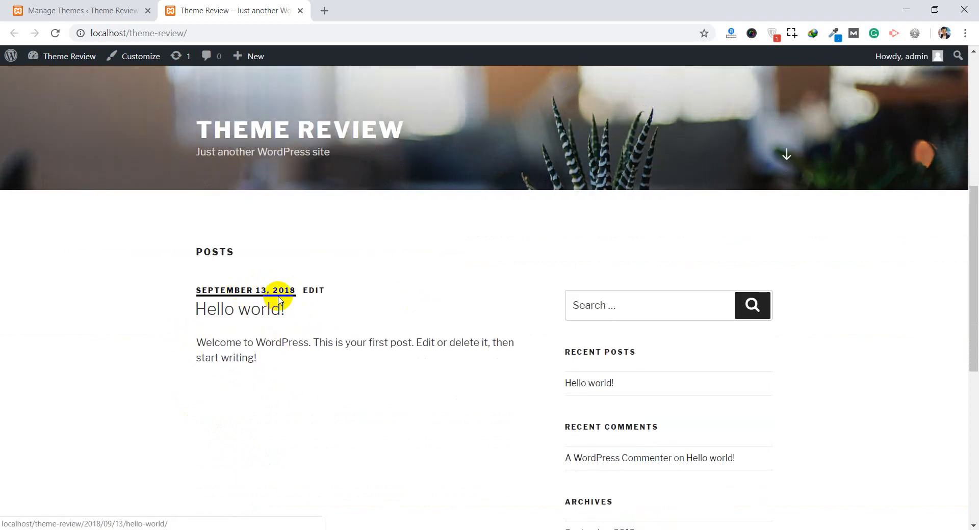
pyautogui.scroll(-3, 422, 335)
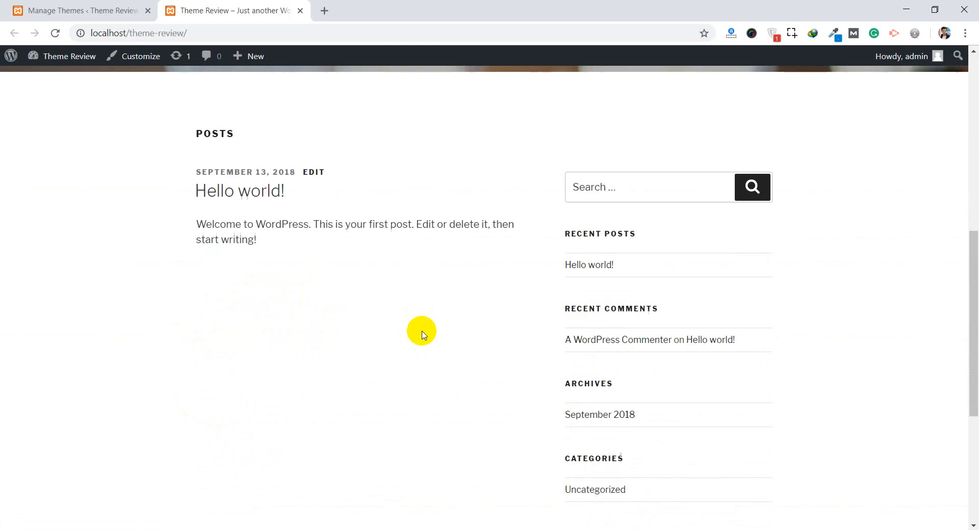
pyautogui.scroll(-1, 422, 334)
pyautogui.scroll(-2, 422, 335)
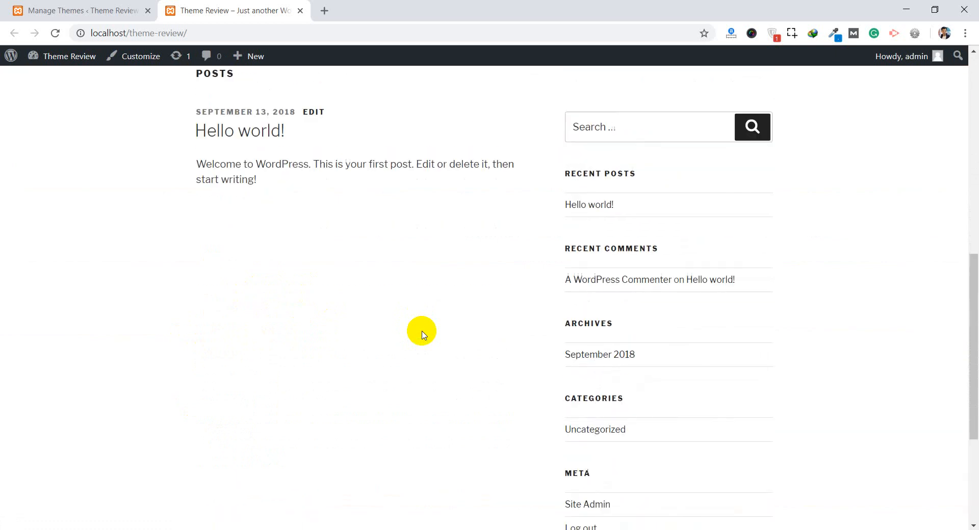
pyautogui.scroll(4, 422, 335)
pyautogui.click(124, 6)
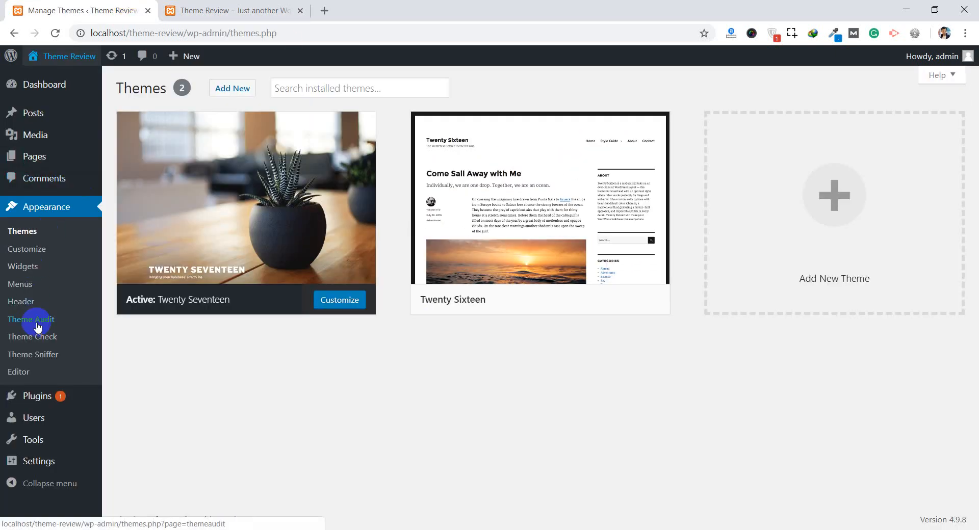
pyautogui.click(276, 7)
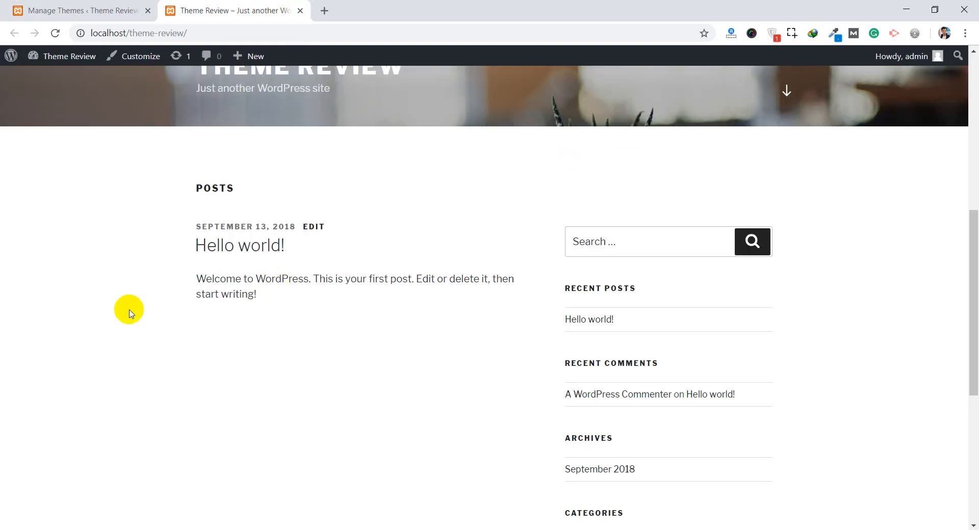
pyautogui.scroll(3, 129, 310)
pyautogui.scroll(-1, 129, 313)
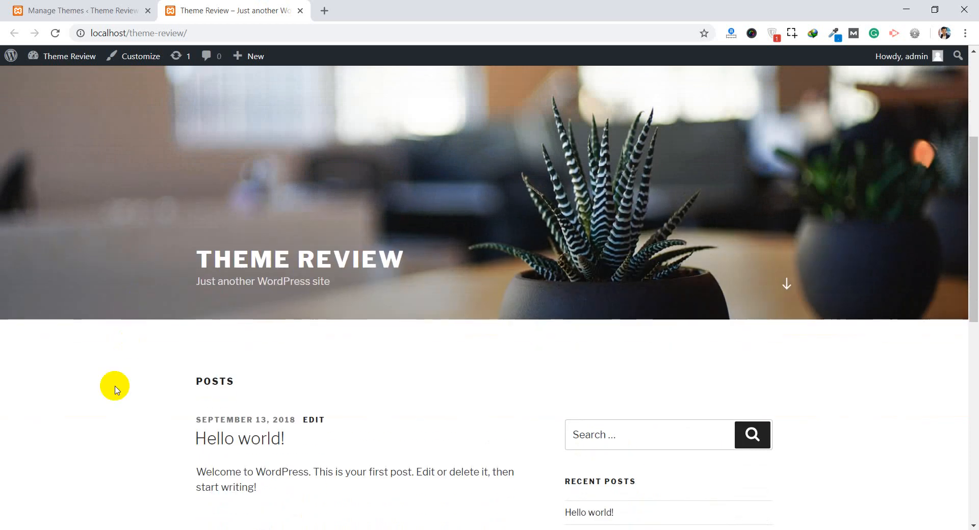
pyautogui.scroll(-1, 115, 387)
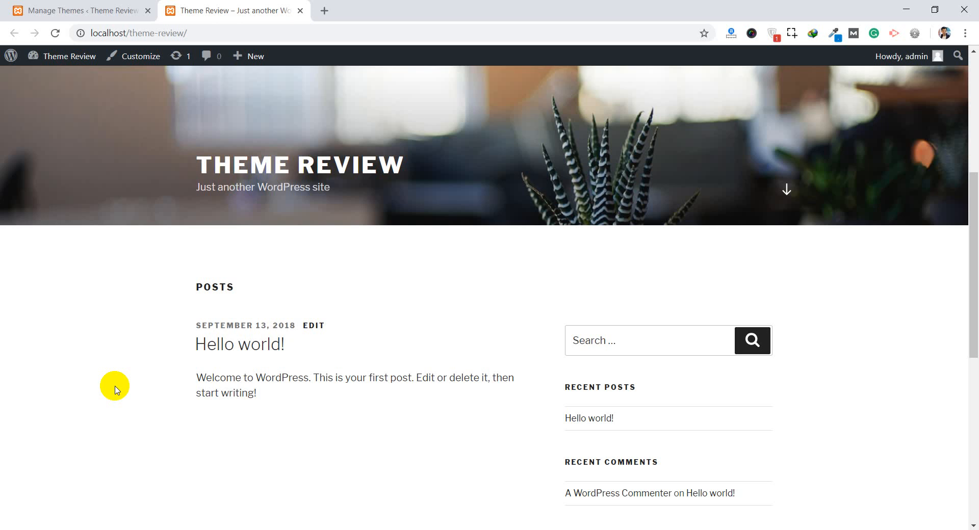
# - Inspect the post date and copy its entry-date class name from the markup
pyautogui.rightClick(231, 330)
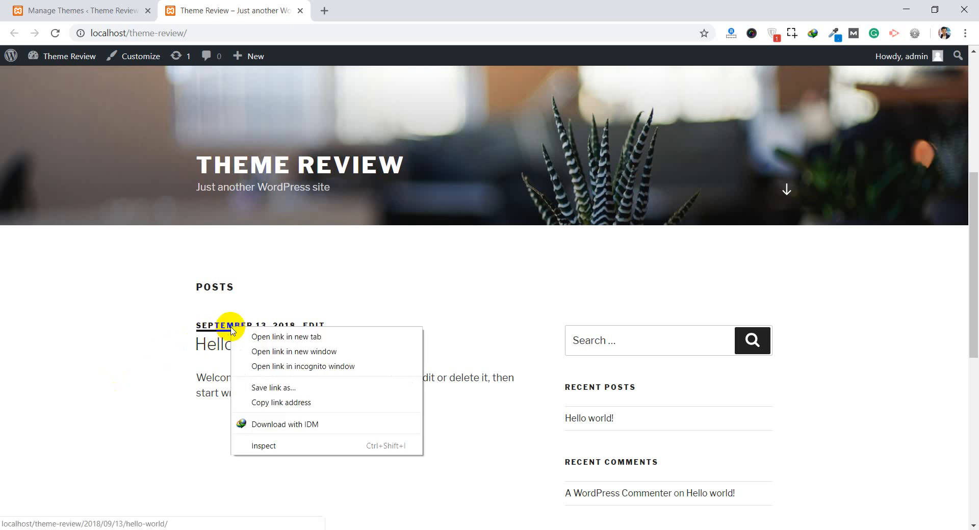
pyautogui.click(264, 447)
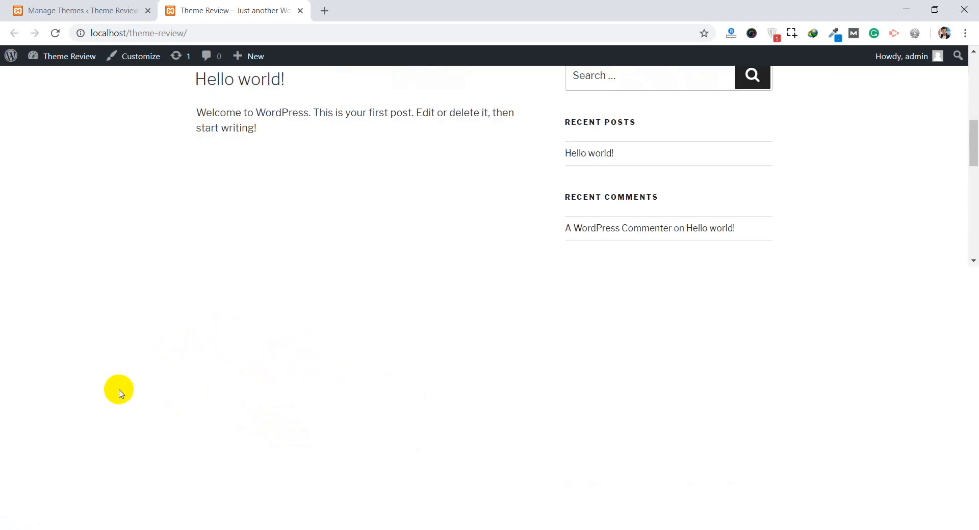
pyautogui.scroll(-1, 177, 225)
pyautogui.scroll(2, 178, 226)
pyautogui.scroll(1, 176, 221)
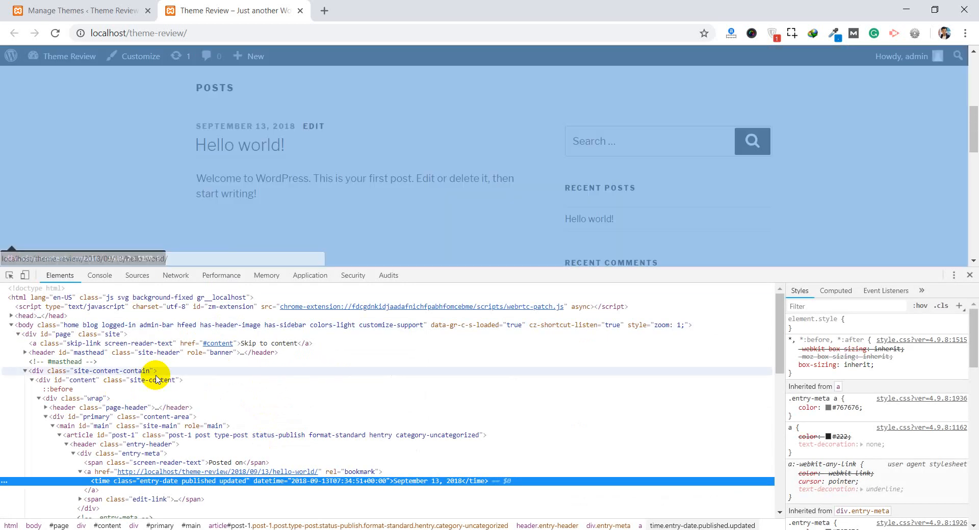
pyautogui.scroll(-1, 158, 376)
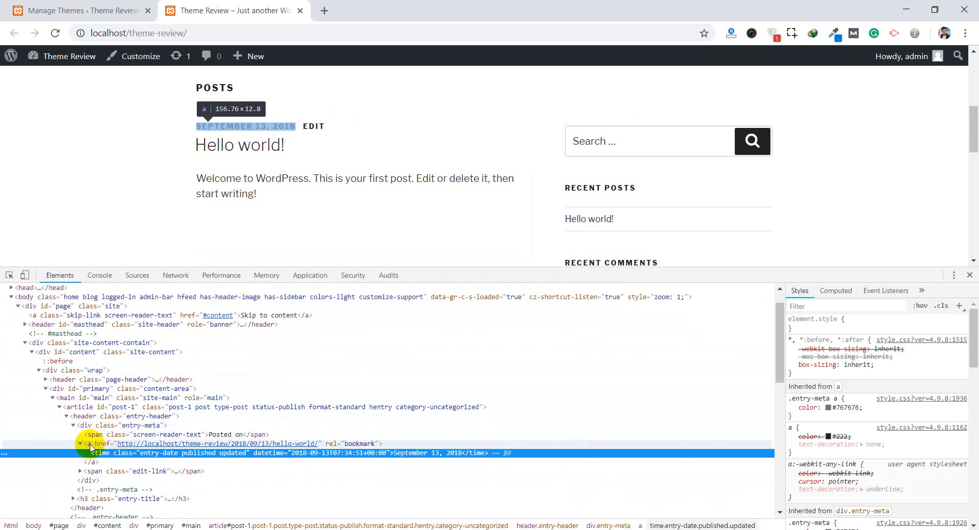
pyautogui.click(152, 455)
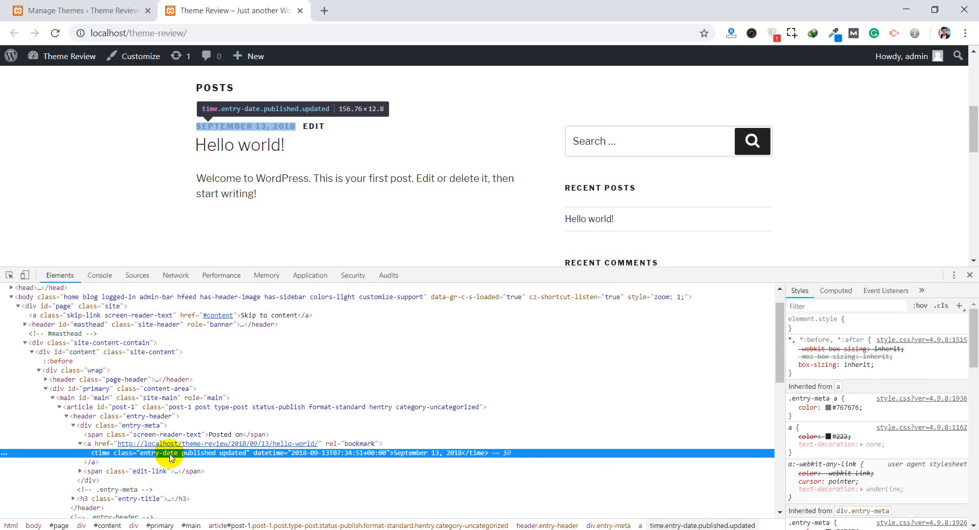
pyautogui.click(170, 458)
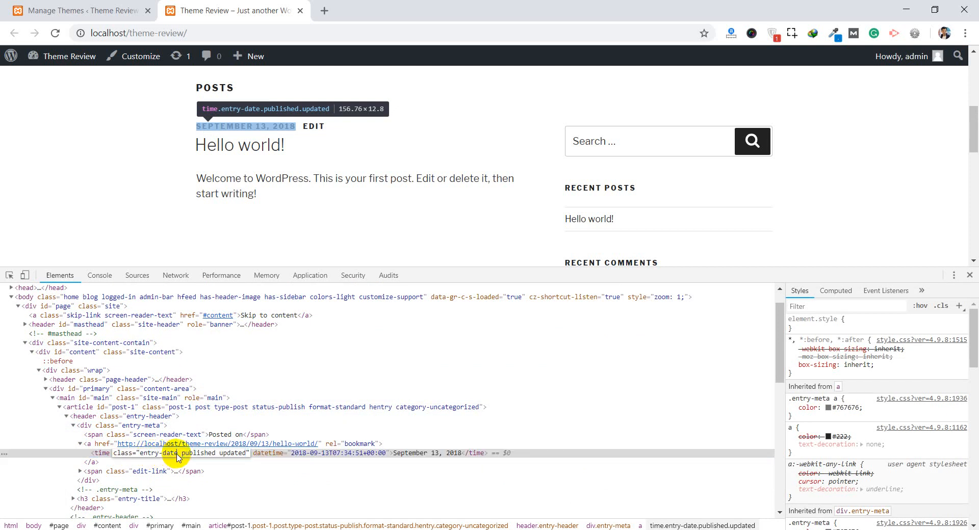
pyautogui.moveTo(170, 457); pyautogui.dragTo(142, 456)
pyautogui.hotkey('ctrl', 'c')
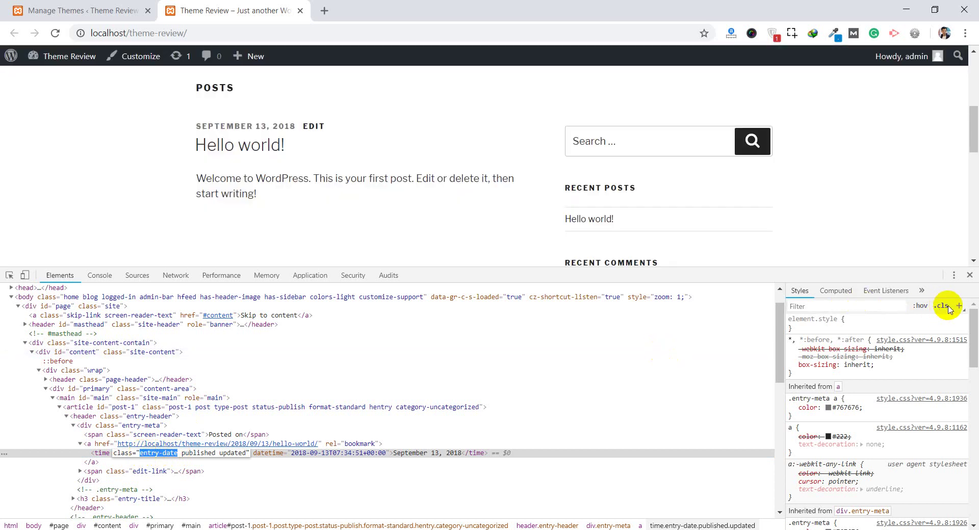
# - Add a new .entry-date rule with display: none in Styles and select the whole rule
pyautogui.click(960, 306)
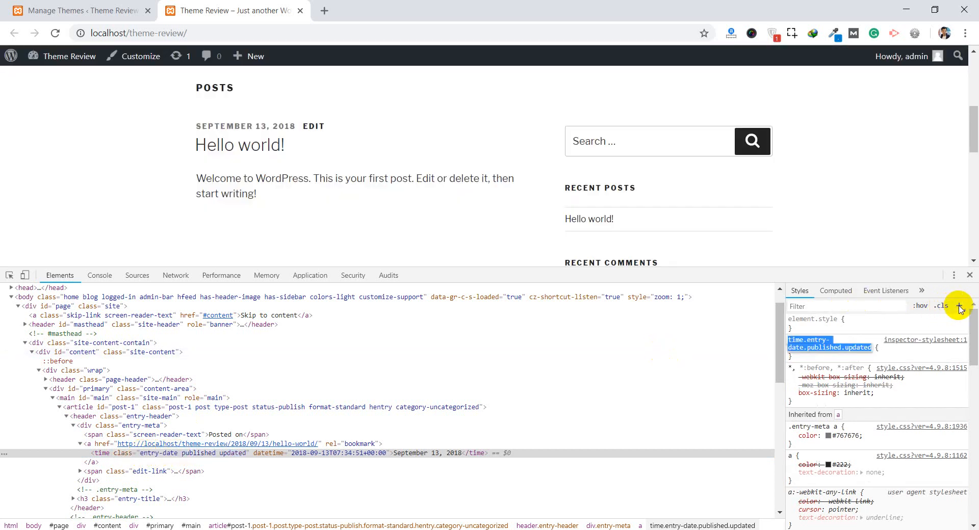
pyautogui.hotkey('ctrl', 'v')
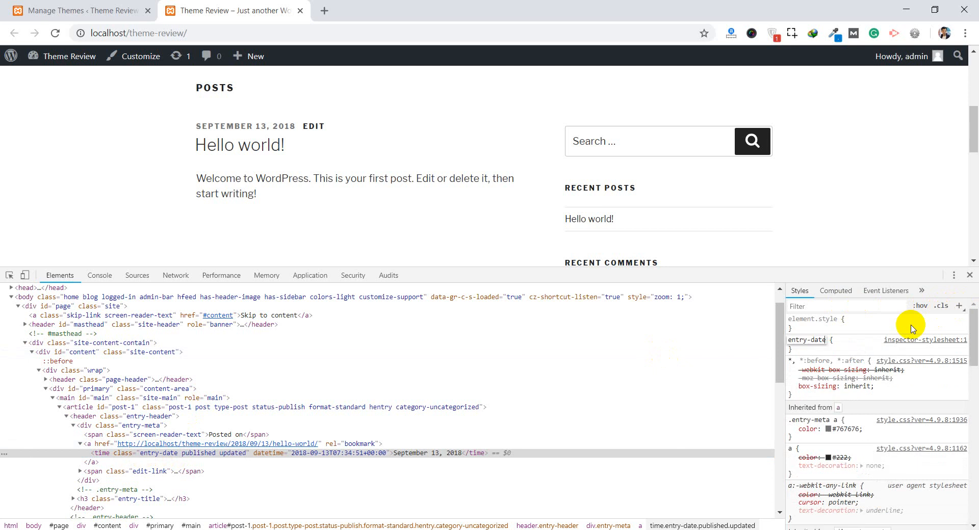
pyautogui.write('.')
pyautogui.press('Return')
pyautogui.write('display: n')
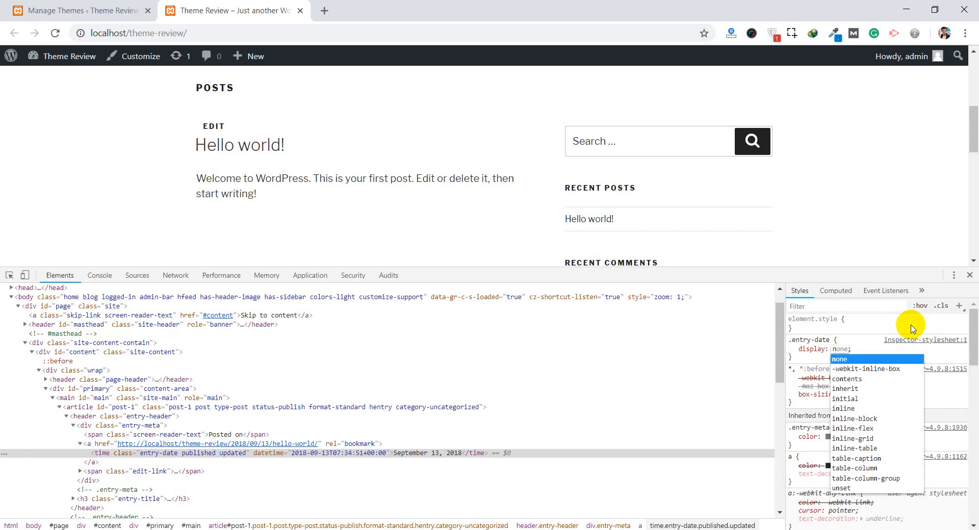
pyautogui.press('Return')
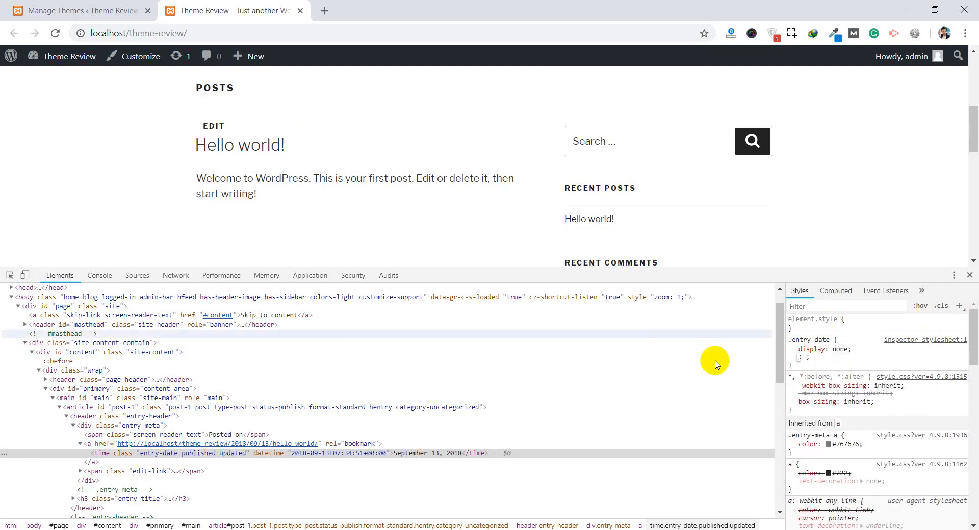
pyautogui.click(827, 357)
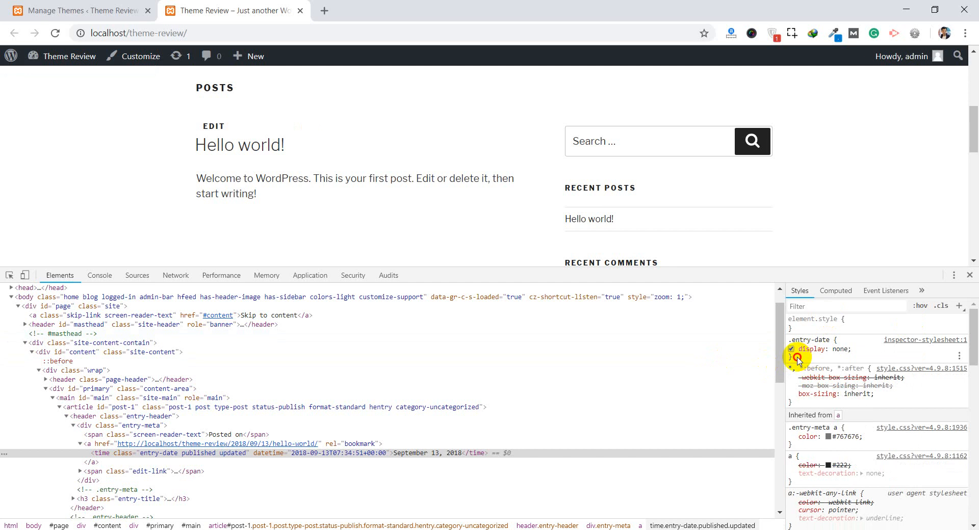
pyautogui.tripleClick(796, 351)
pyautogui.moveTo(795, 351); pyautogui.dragTo(789, 342)
pyautogui.hotkey('ctrl', 'c')
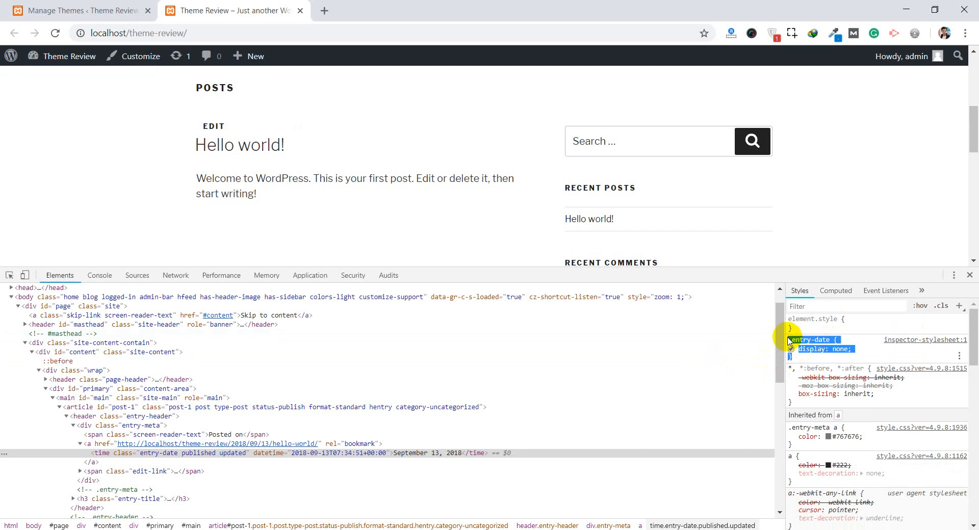
# - Paste .entry-date { display: none; } into the Customizer's Additional CSS and publish it
pyautogui.click(112, 9)
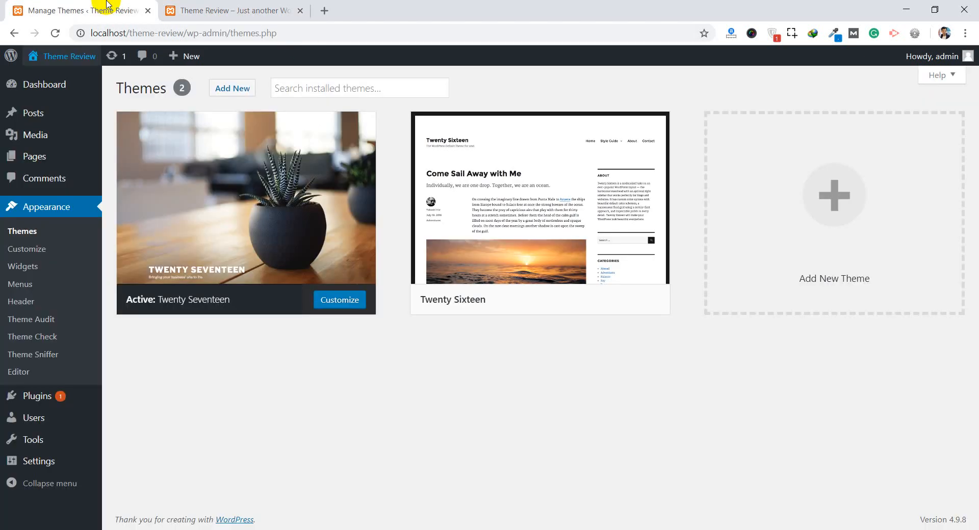
pyautogui.click(19, 250)
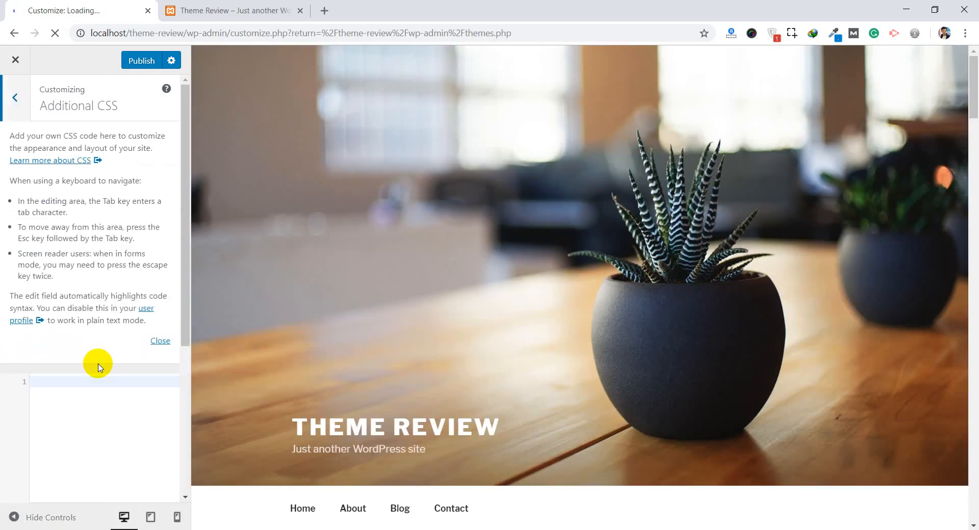
pyautogui.click(92, 381)
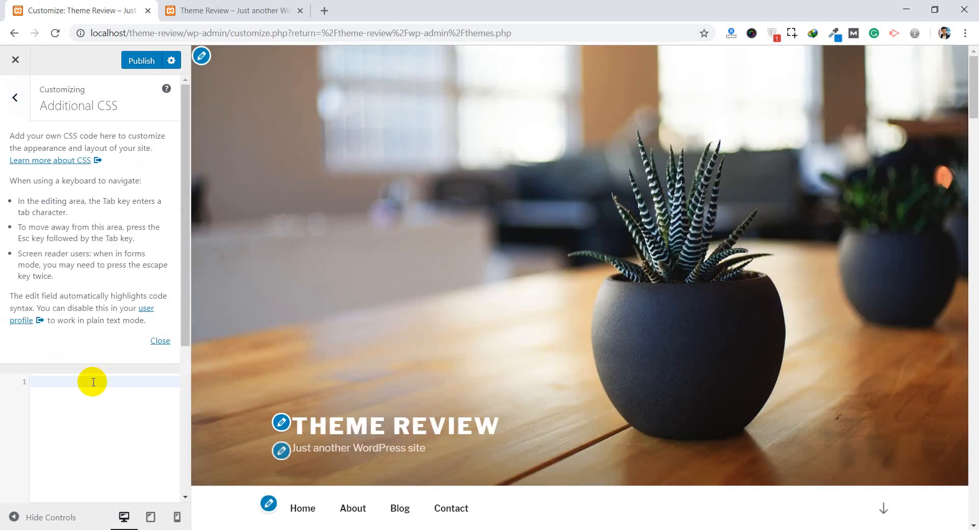
pyautogui.hotkey('ctrl', 'v')
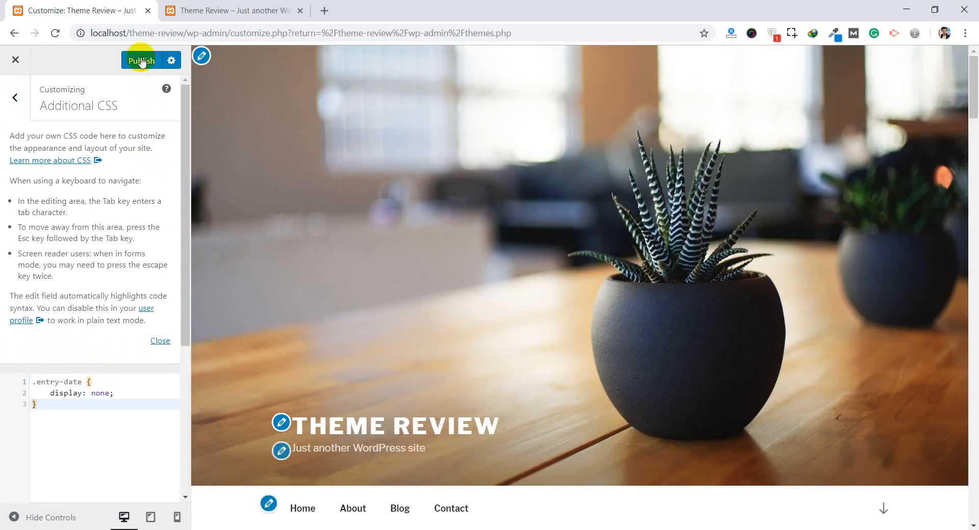
pyautogui.click(142, 60)
pyautogui.click(219, 10)
# - Reload the front page to confirm the date is hidden and close DevTools
pyautogui.click(227, 34)
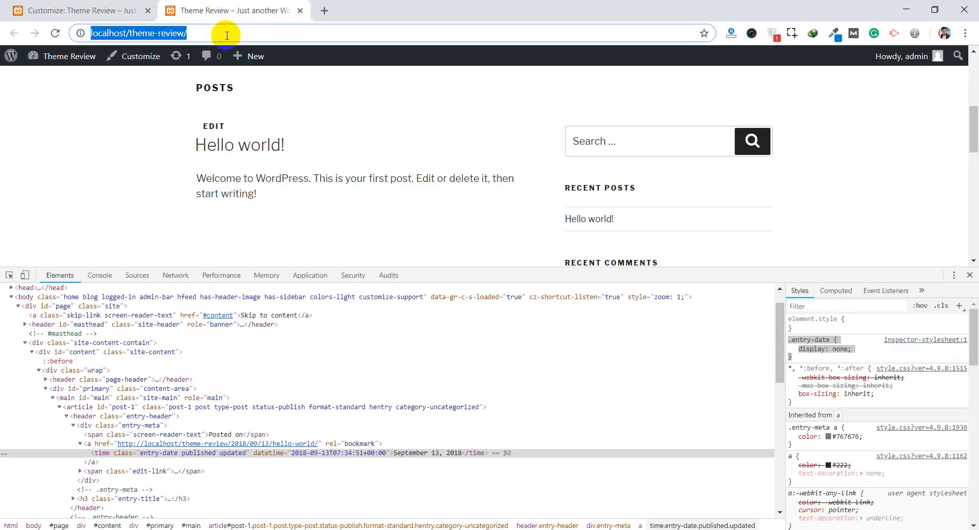
pyautogui.press('Return')
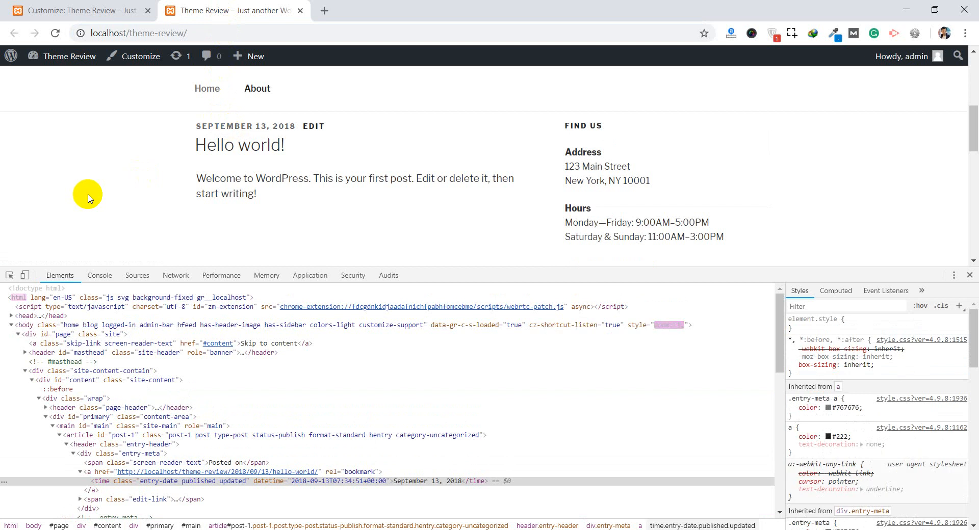
pyautogui.press('F5')
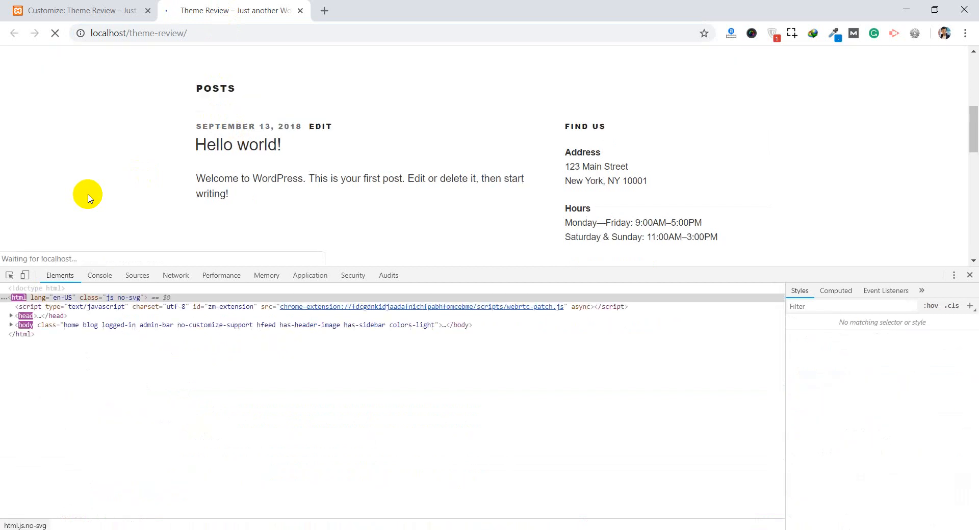
pyautogui.click(131, 6)
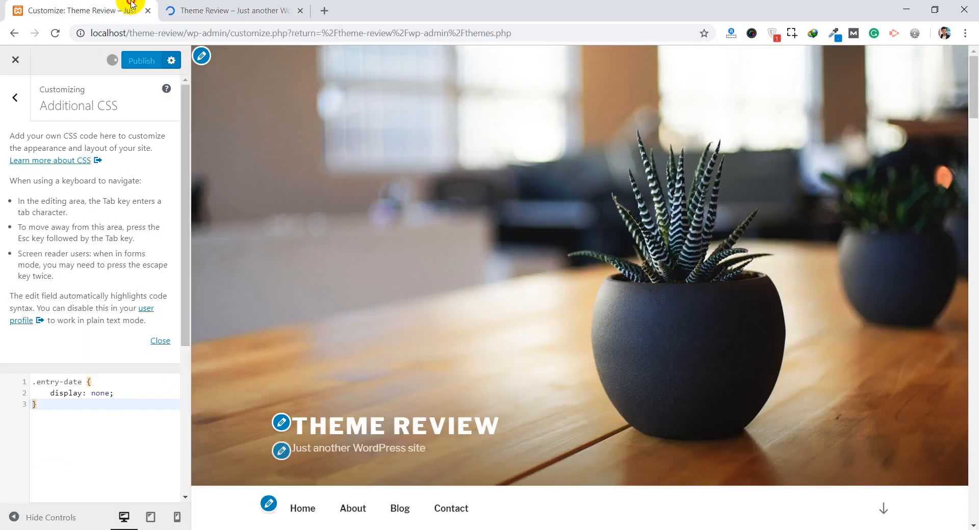
pyautogui.click(205, 6)
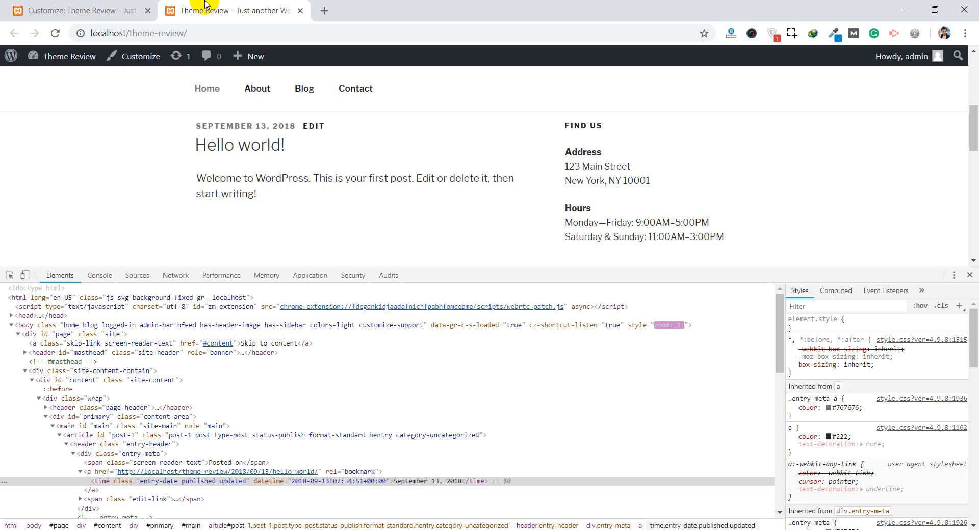
pyautogui.press('F5')
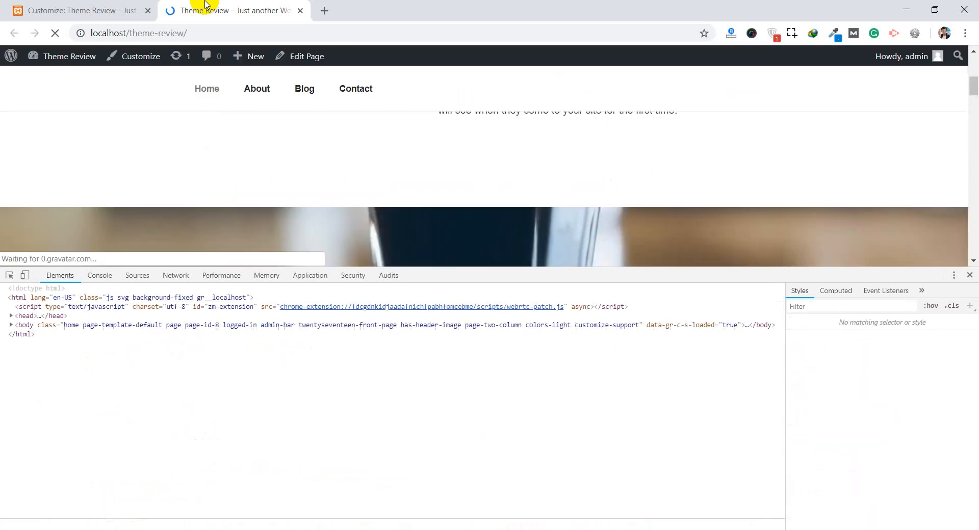
pyautogui.scroll(5, 151, 170)
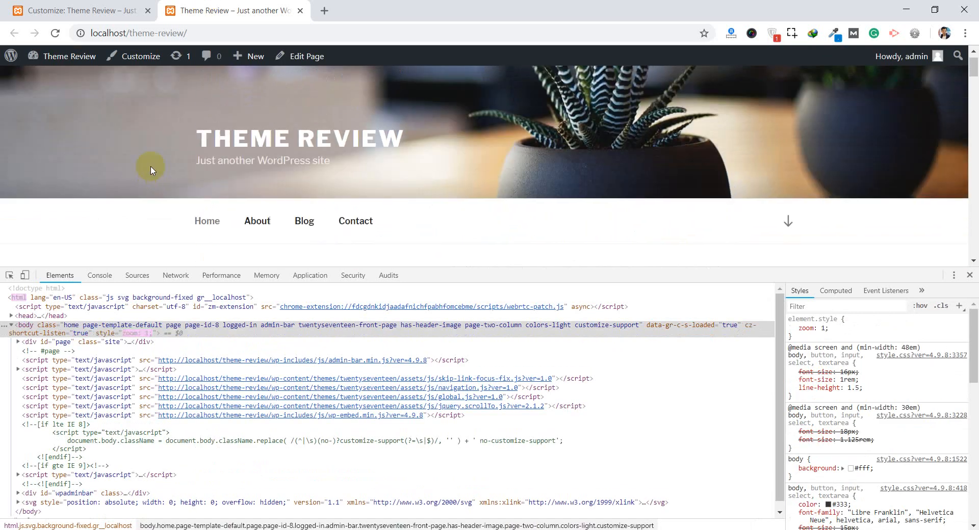
pyautogui.scroll(-3, 344, 210)
pyautogui.scroll(-3, 459, 194)
pyautogui.scroll(-3, 460, 197)
pyautogui.scroll(-3, 459, 197)
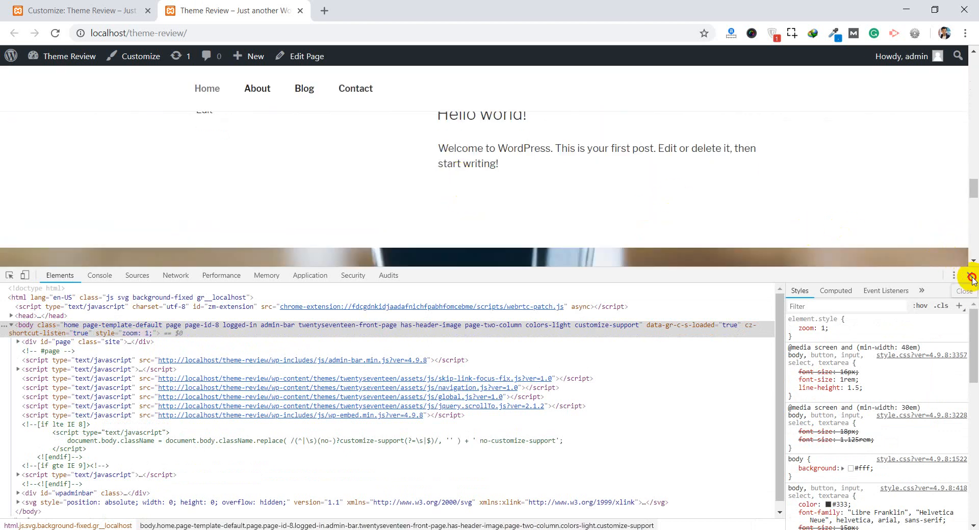
pyautogui.scroll(1, 579, 205)
pyautogui.scroll(2, 430, 219)
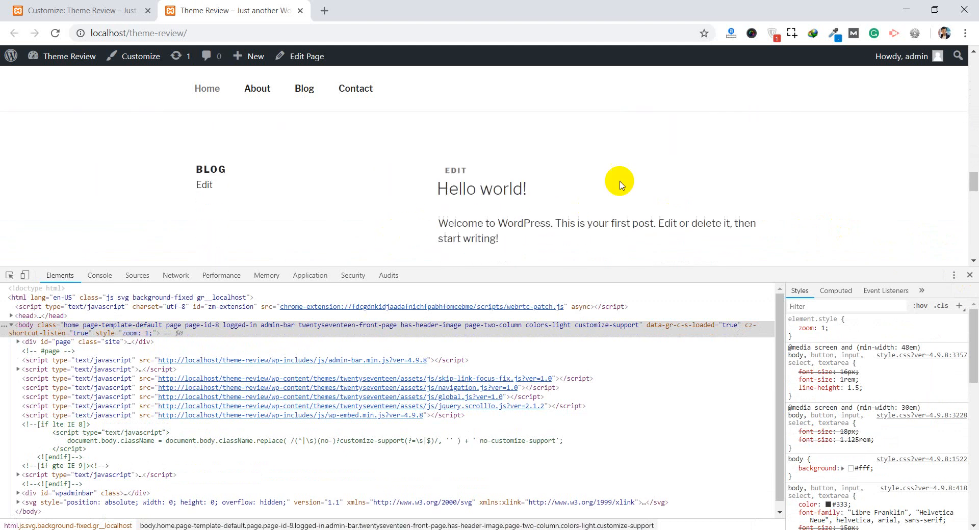
pyautogui.click(968, 275)
pyautogui.scroll(-3, 507, 222)
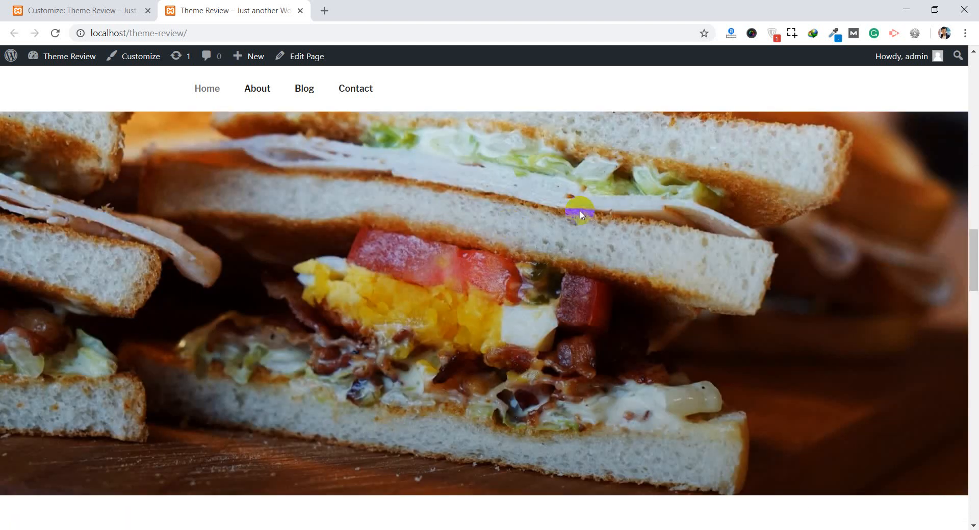
pyautogui.scroll(-5, 400, 347)
pyautogui.scroll(-2, 402, 348)
pyautogui.scroll(-4, 403, 348)
pyautogui.scroll(-4, 505, 249)
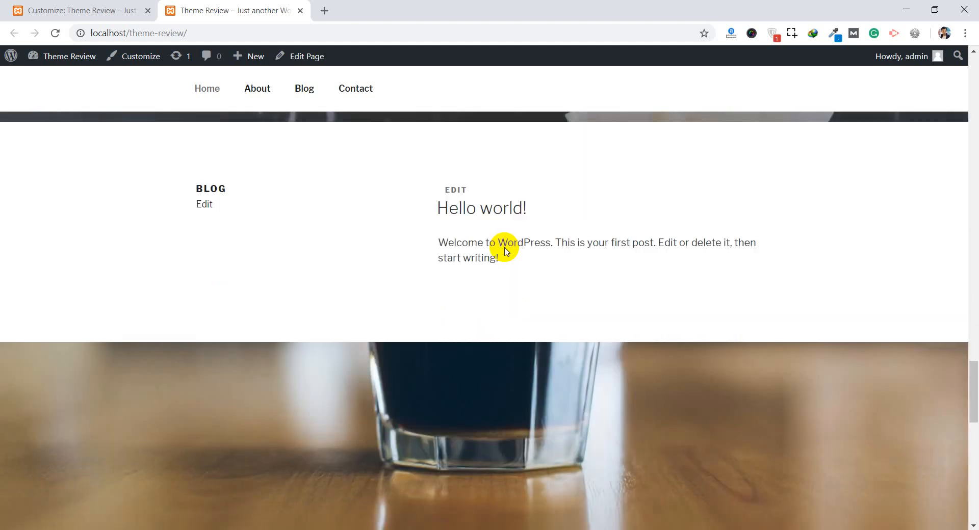
pyautogui.scroll(-1, 505, 248)
pyautogui.scroll(-2, 504, 251)
pyautogui.scroll(-5, 504, 251)
pyautogui.scroll(-1, 502, 252)
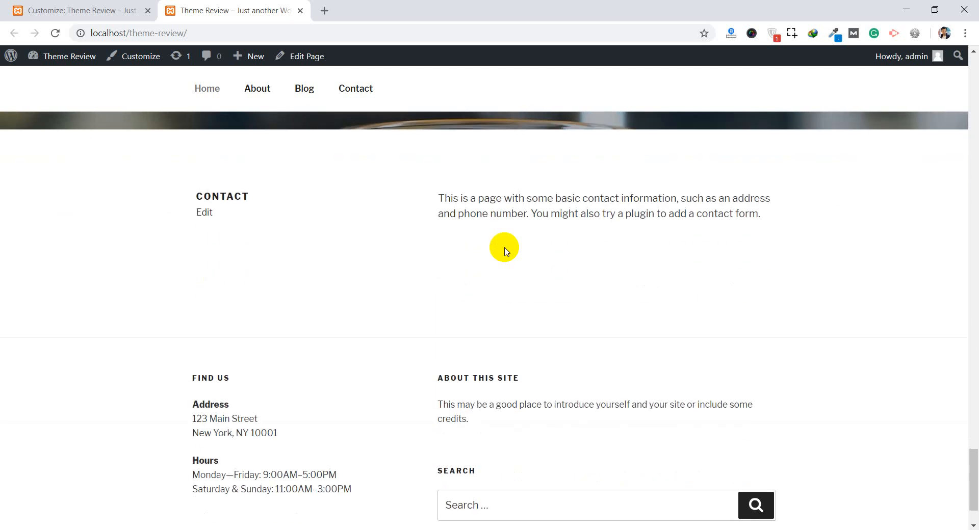
pyautogui.scroll(-1, 445, 325)
pyautogui.scroll(1, 448, 329)
pyautogui.scroll(3, 448, 328)
pyautogui.scroll(5, 520, 251)
# - On the Hello world! post page, inspect the byline and add an .entry-meta { display: none; } rule
pyautogui.click(482, 299)
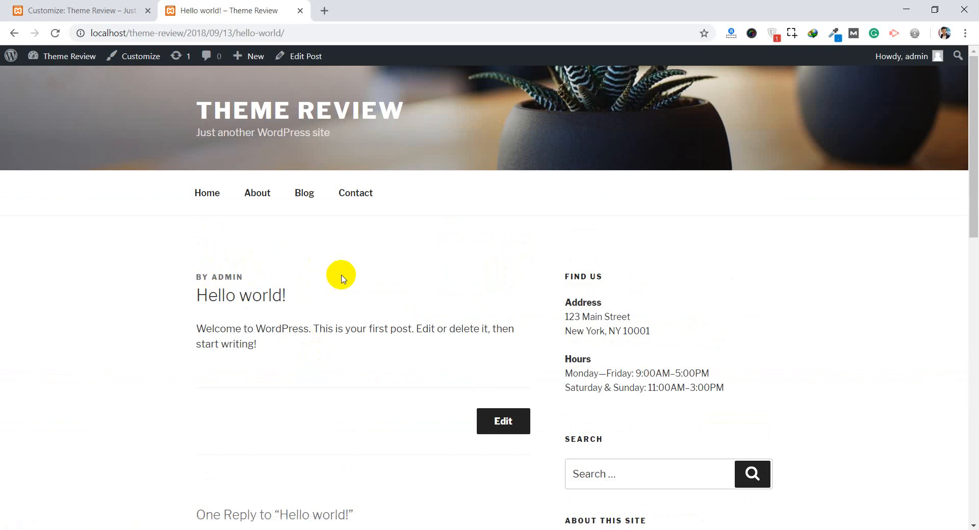
pyautogui.rightClick(223, 281)
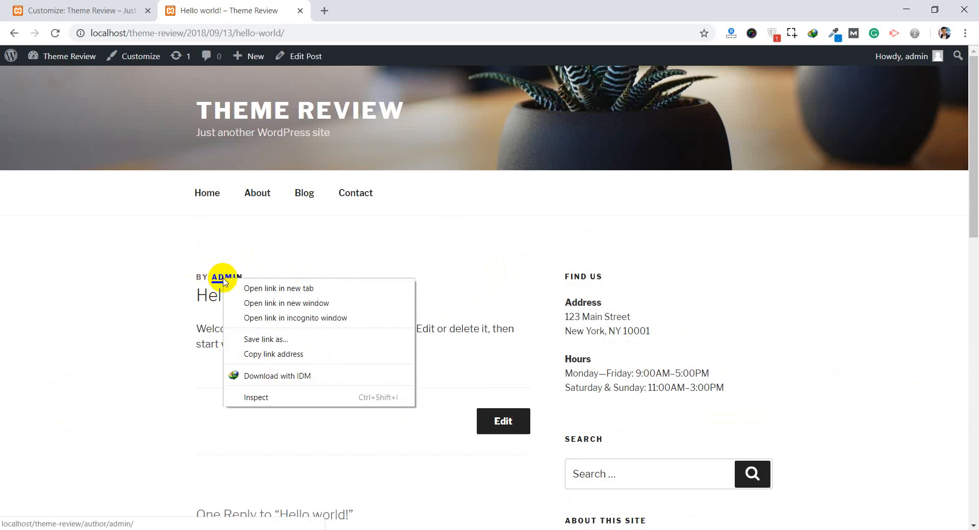
pyautogui.click(258, 399)
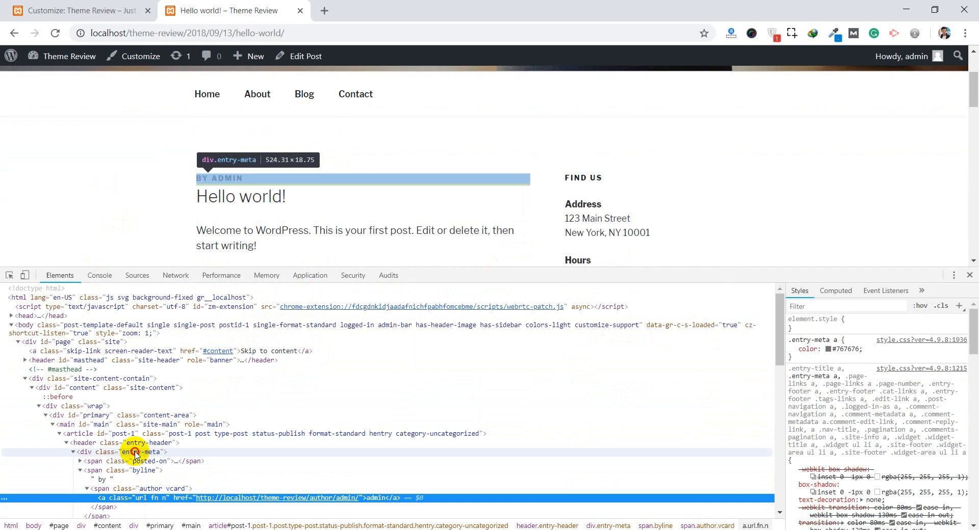
pyautogui.doubleClick(135, 452)
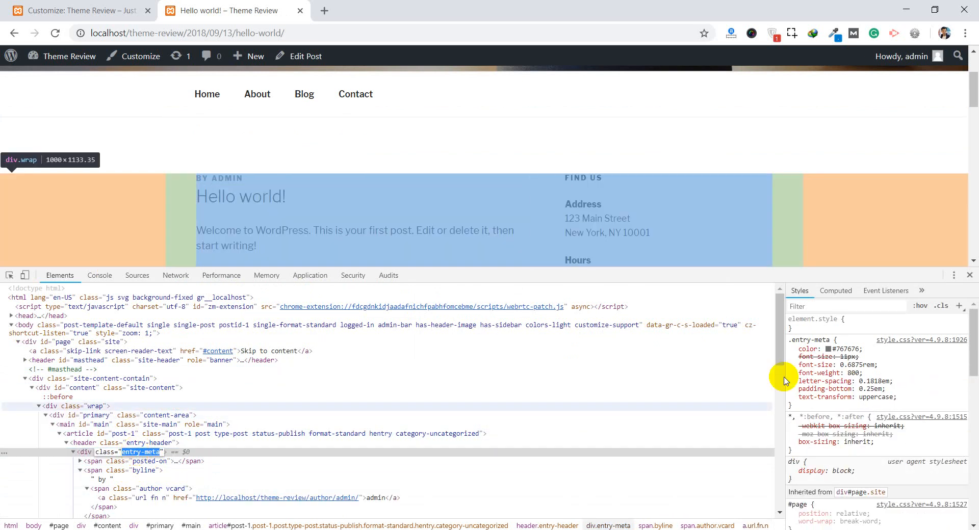
pyautogui.click(959, 307)
pyautogui.click(901, 332)
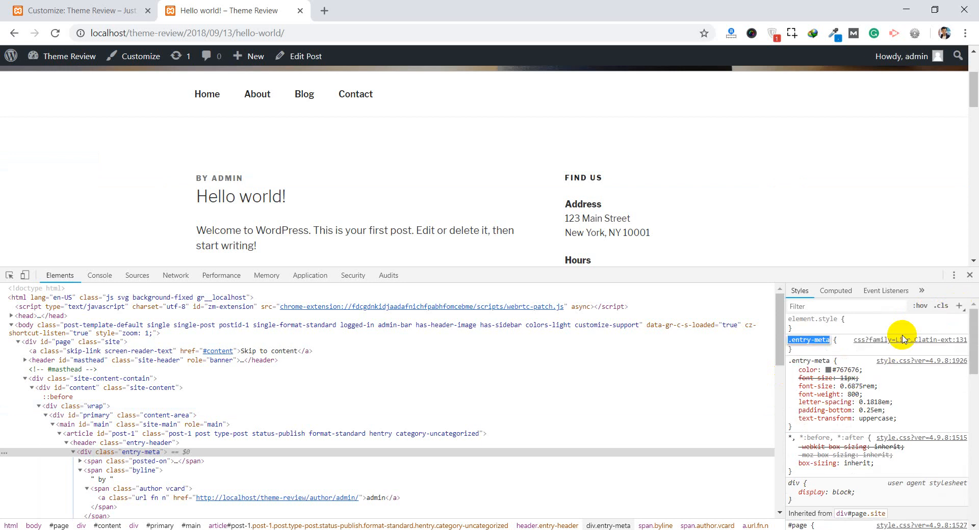
pyautogui.press('Return')
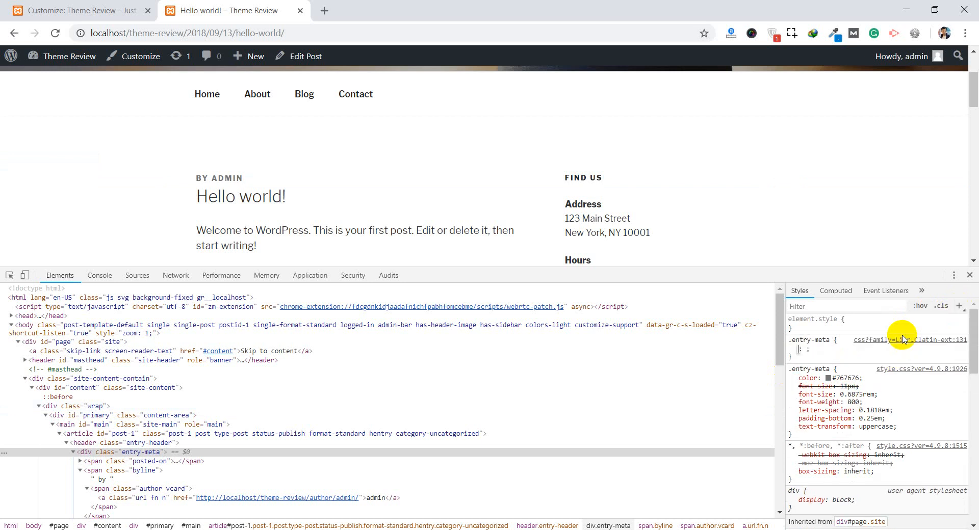
pyautogui.write('display: ')
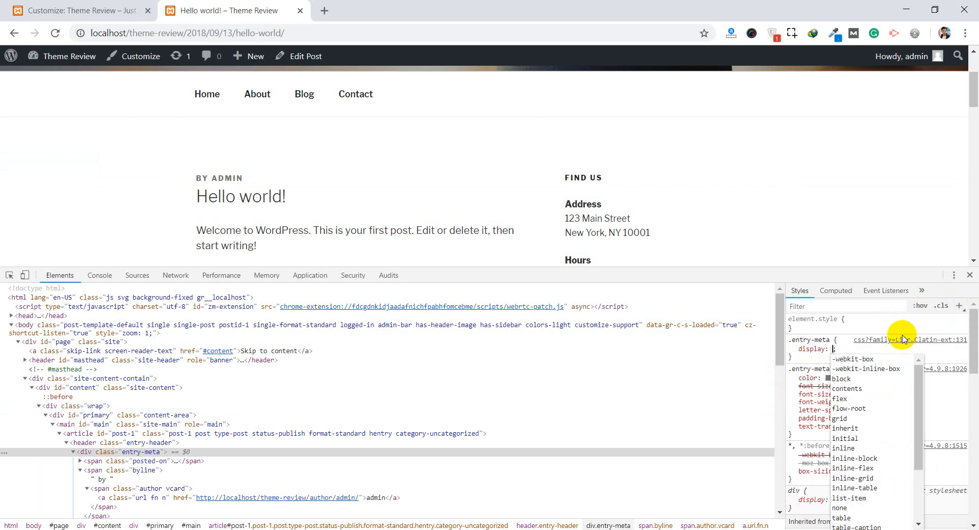
pyautogui.write('n')
pyautogui.press('Return')
pyautogui.click(822, 357)
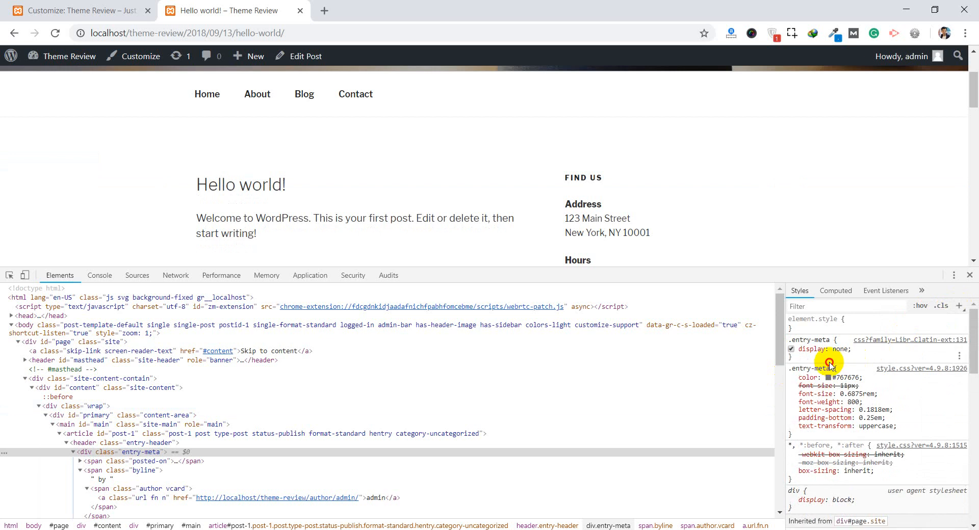
pyautogui.moveTo(795, 361); pyautogui.dragTo(789, 342)
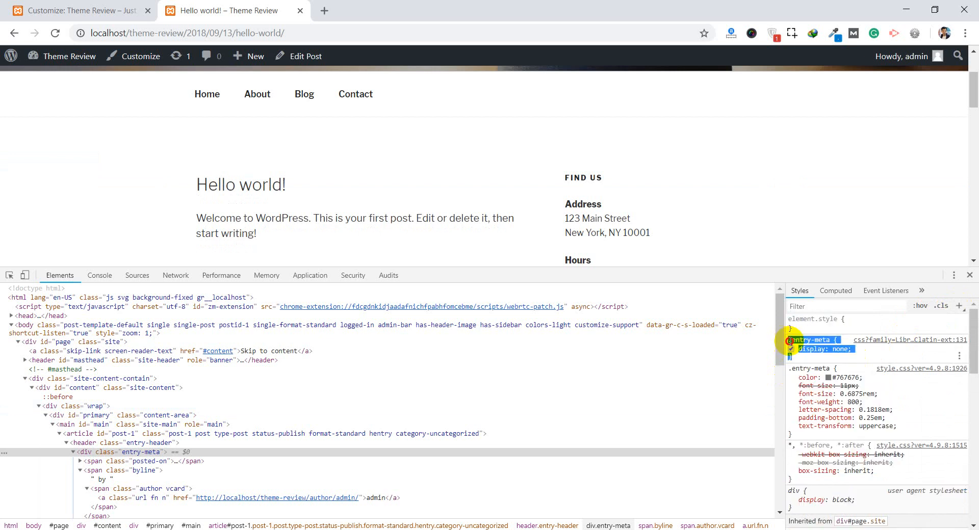
# - Paste the .entry-meta rule on a new line in the Customizer's Additional CSS
pyautogui.click(99, 10)
pyautogui.press('Return')
pyautogui.write('.entry-meta {     display: none; }')
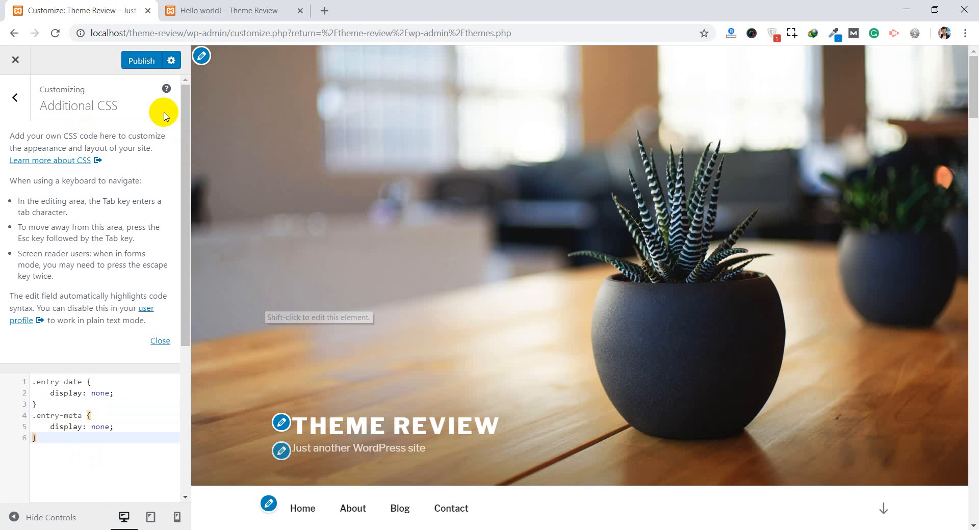
# - Publish the Additional CSS containing both hiding rules
pyautogui.click(140, 61)
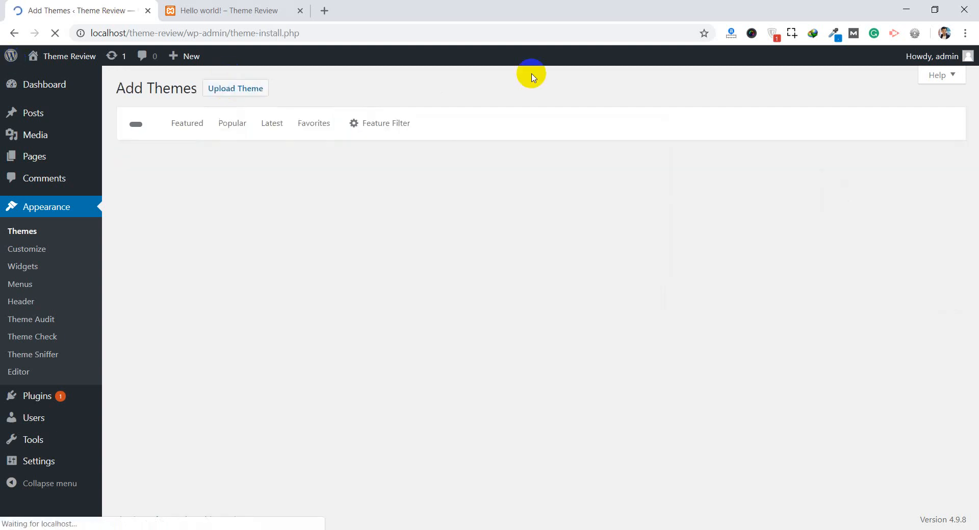
# - Search for the Gist theme, install it and activate it
pyautogui.click(800, 124)
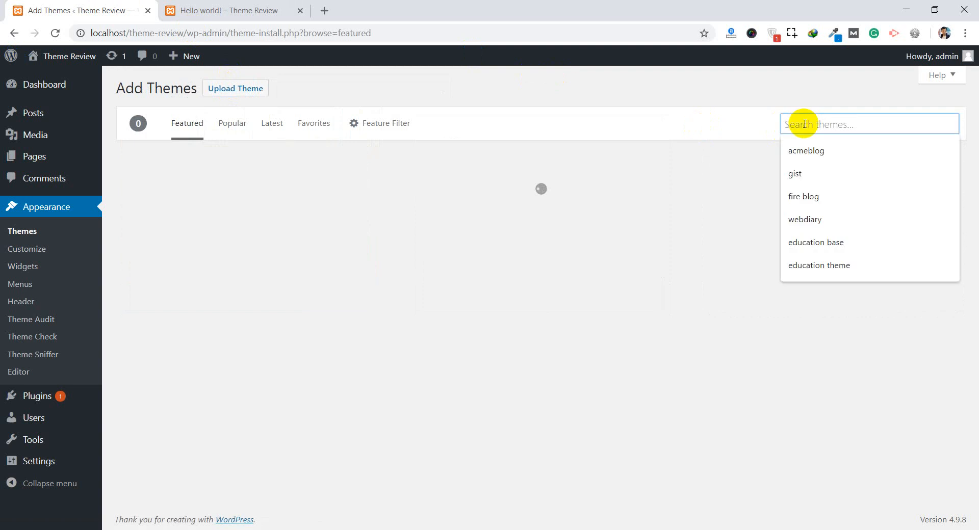
pyautogui.write('Gist')
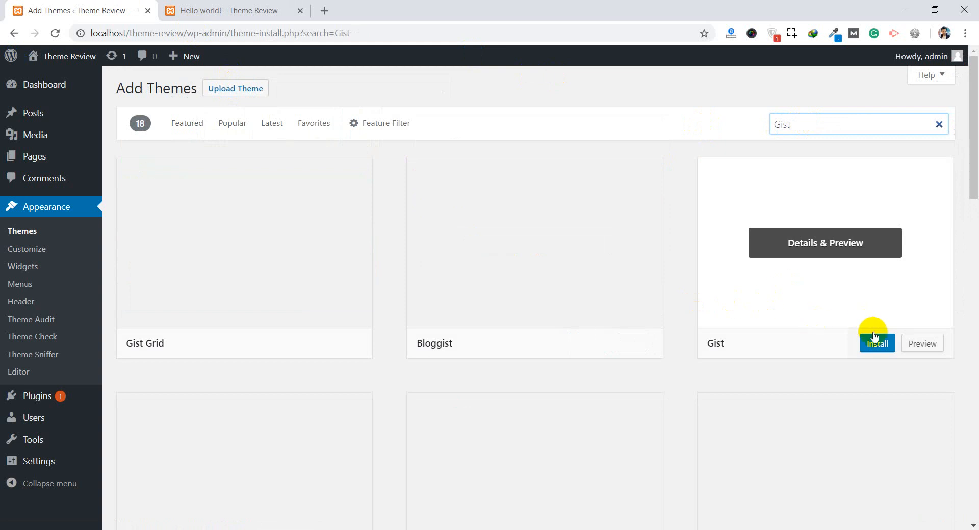
pyautogui.click(878, 343)
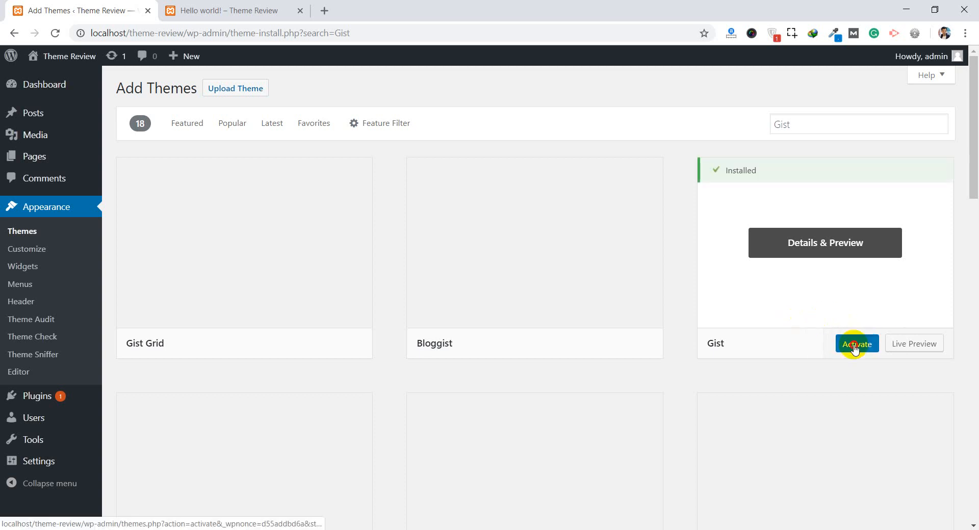
pyautogui.click(855, 343)
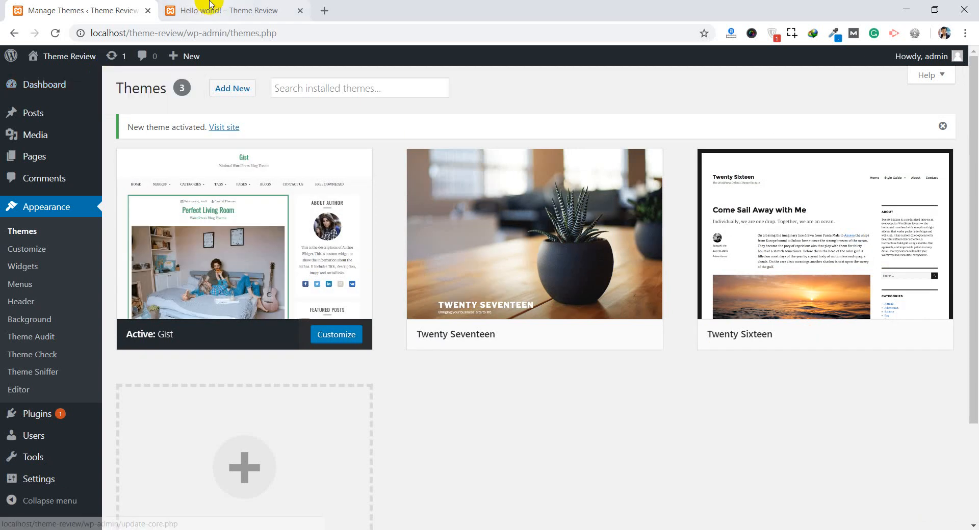
# - Reload the front end to see the Gist theme, close DevTools and return to the Themes admin tab
pyautogui.click(234, 10)
pyautogui.click(189, 32)
pyautogui.press('Return')
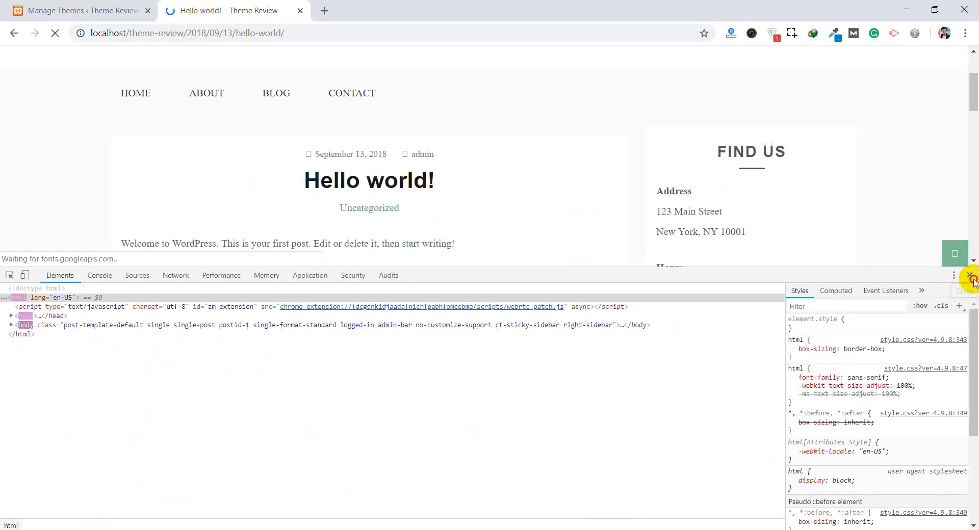
pyautogui.click(969, 275)
pyautogui.scroll(2, 459, 169)
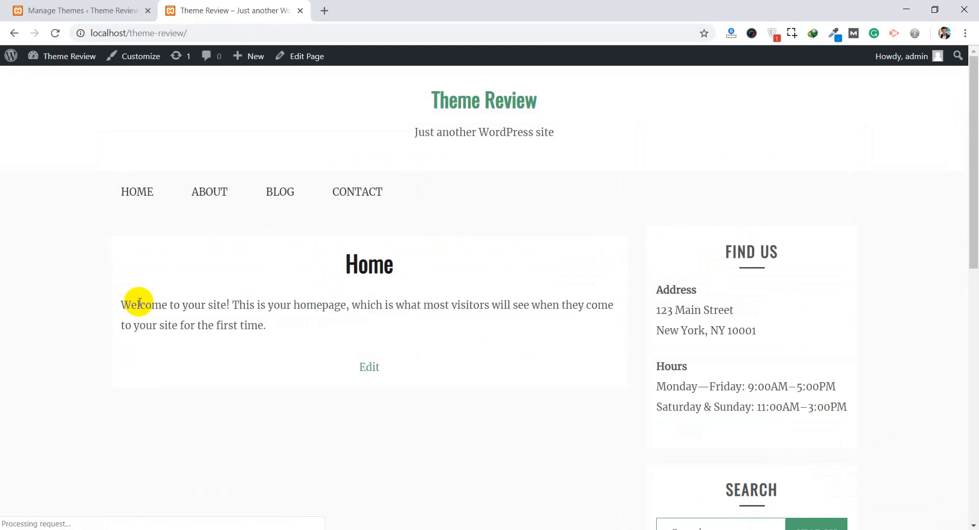
pyautogui.scroll(-1, 409, 333)
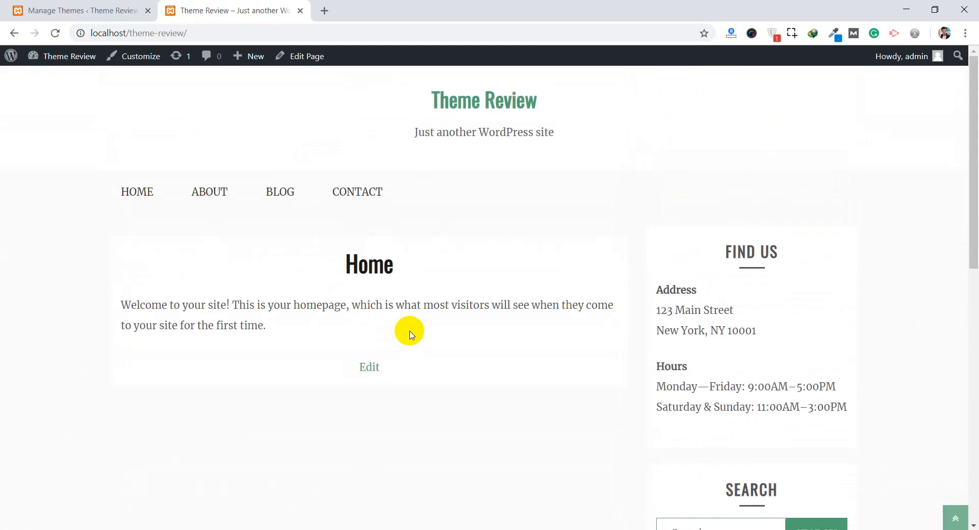
pyautogui.scroll(1, 409, 333)
pyautogui.click(115, 10)
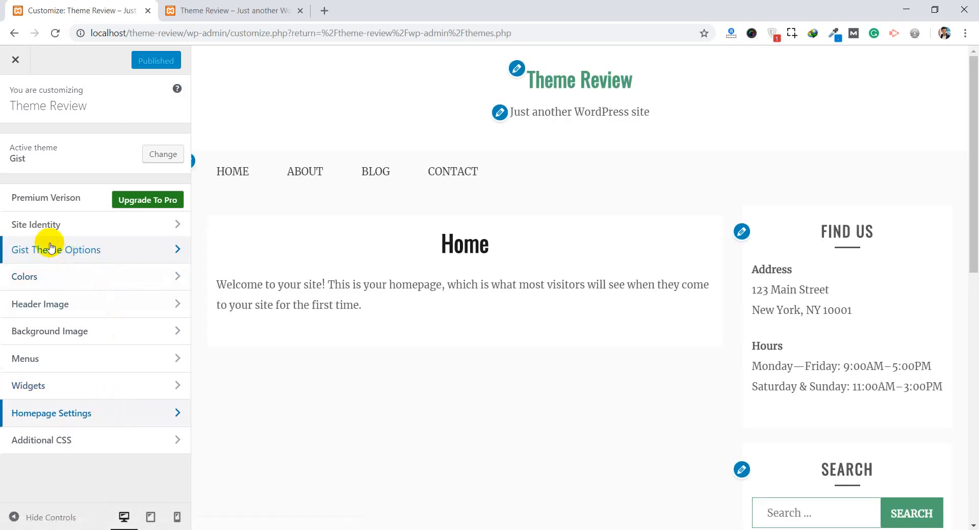
# - Set Homepage Settings to Your latest posts, publish, and reload the site to check
pyautogui.click(82, 412)
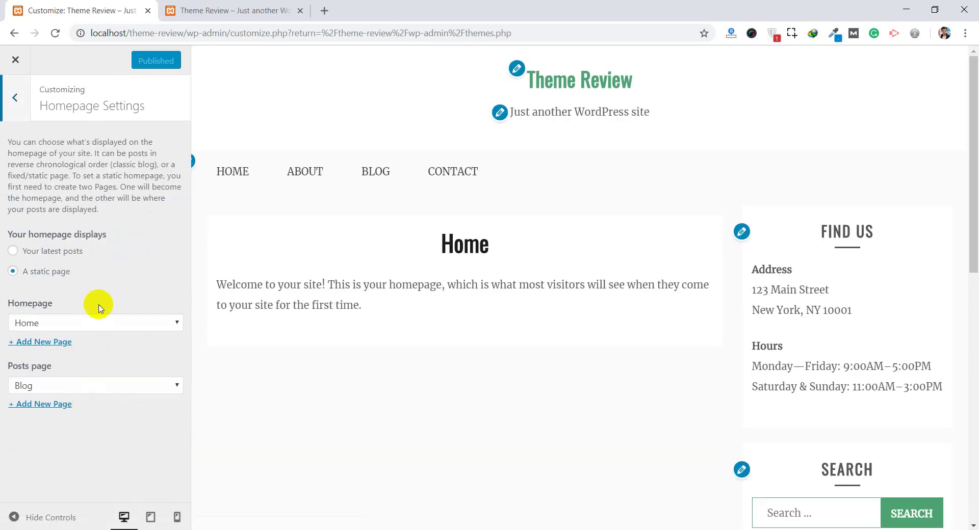
pyautogui.click(54, 251)
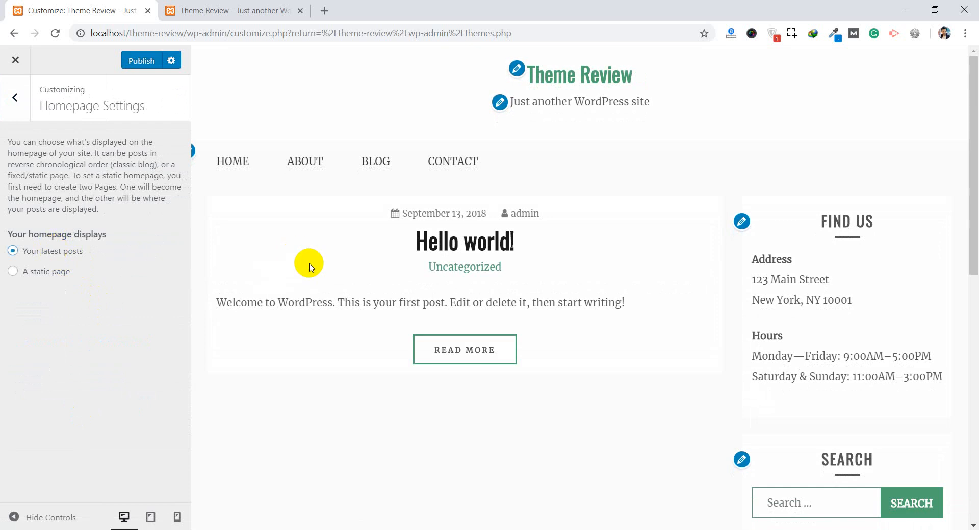
pyautogui.click(139, 60)
pyautogui.click(227, 8)
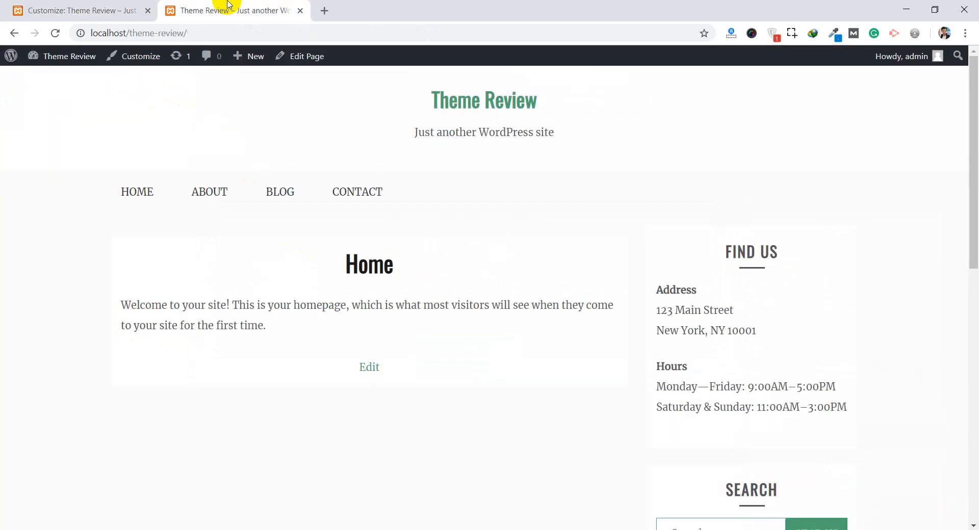
pyautogui.press('F5')
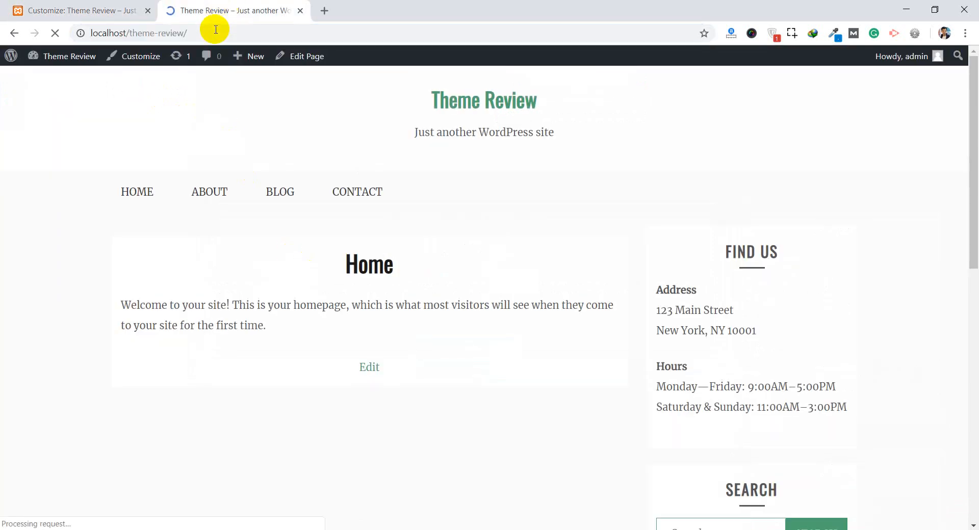
pyautogui.click(123, 5)
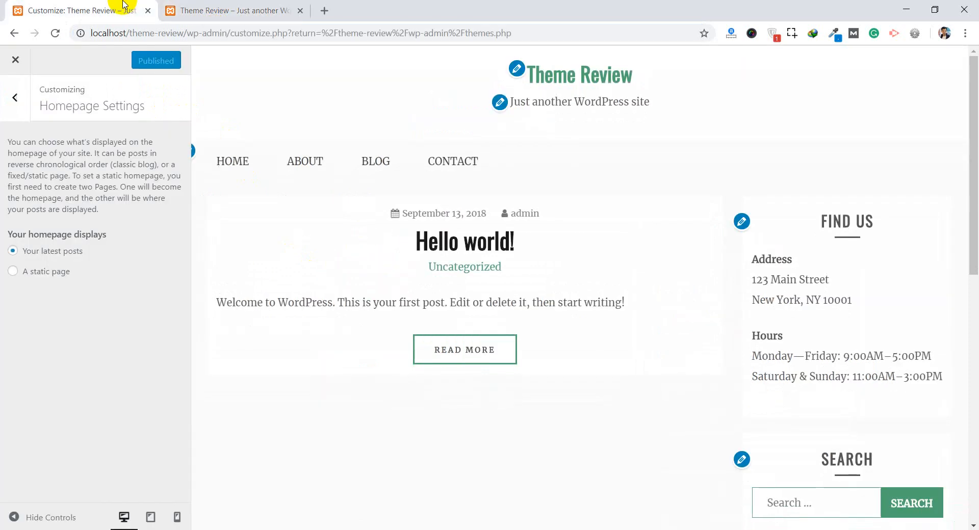
# - Go to Gist Theme Options > Blog Section Options in the Customizer
pyautogui.click(14, 97)
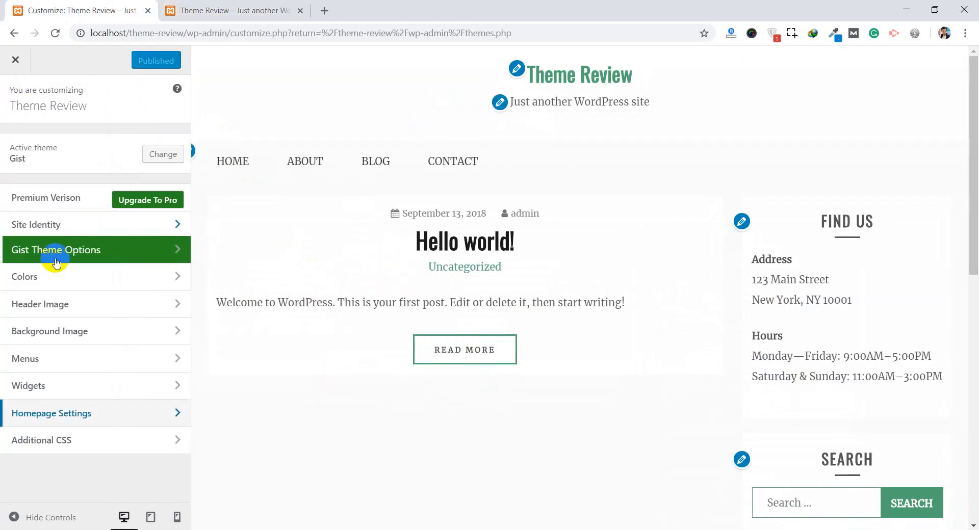
pyautogui.click(115, 252)
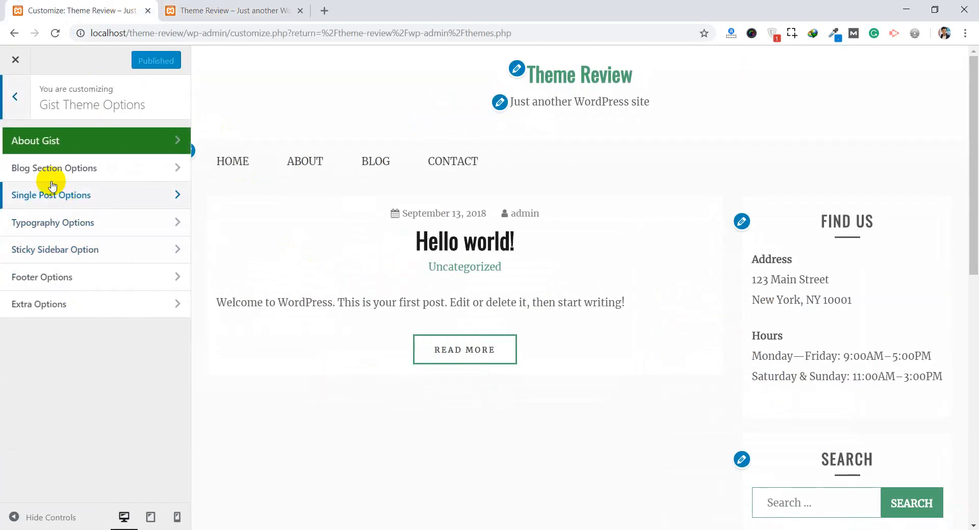
pyautogui.click(76, 169)
pyautogui.scroll(-2, 81, 311)
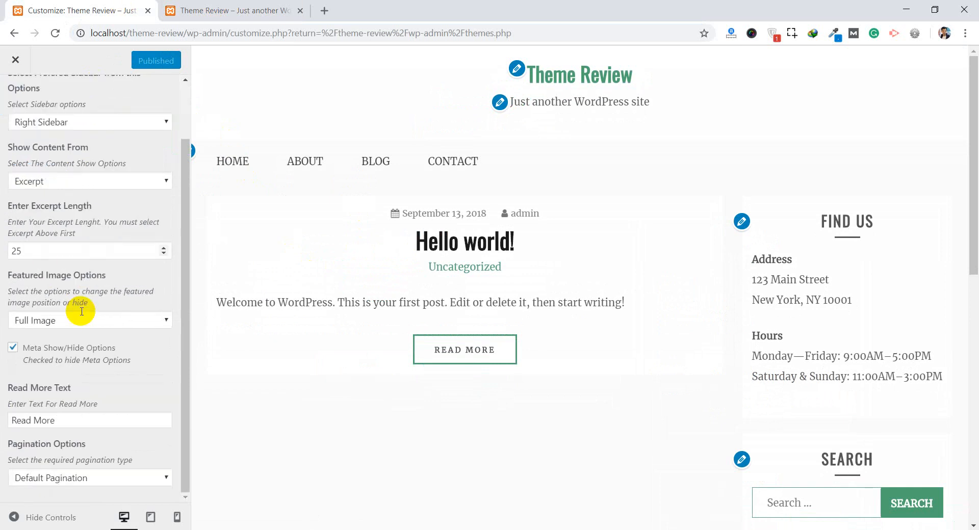
# - Enable the Meta Show/Hide option, publish it and reload the homepage to check the meta
pyautogui.click(61, 355)
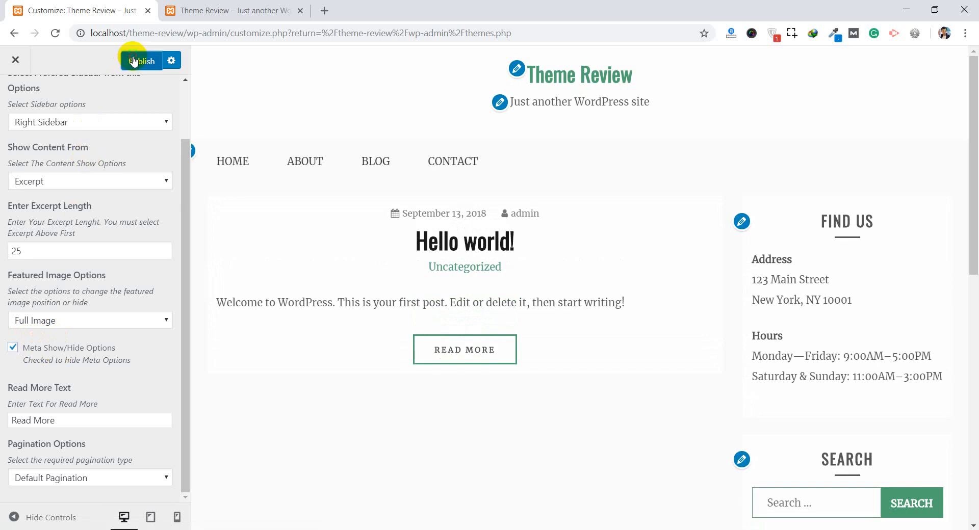
pyautogui.click(219, 10)
pyautogui.click(217, 33)
pyautogui.press('Return')
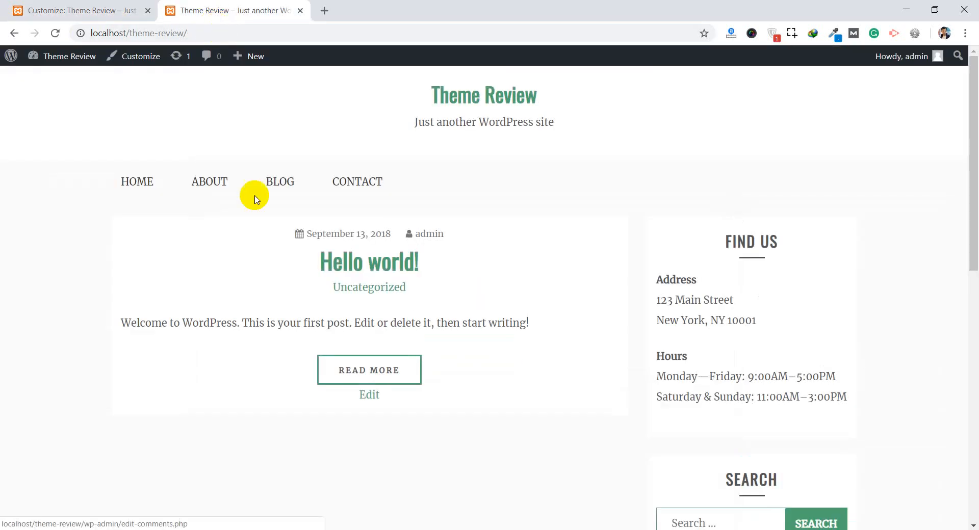
# - Inspect the post date and select its .entry-meta container in the Elements panel
pyautogui.rightClick(328, 236)
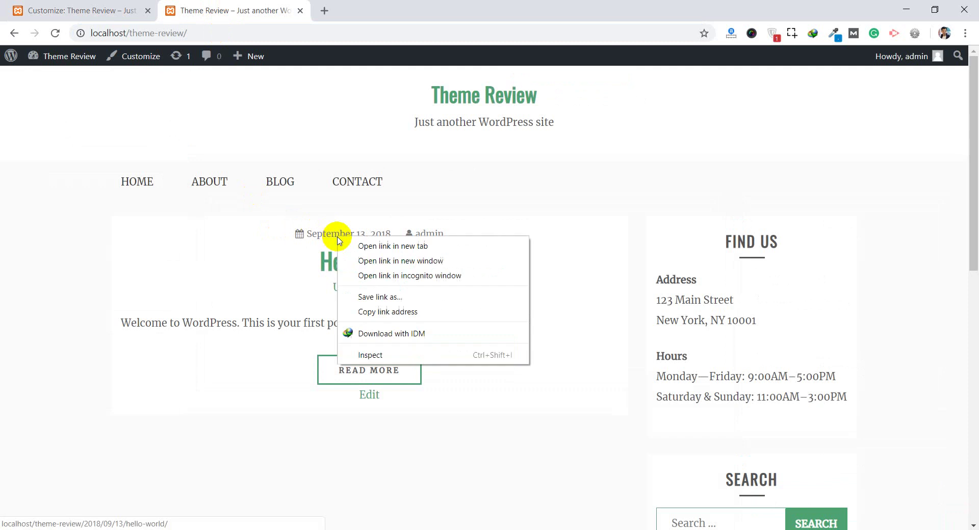
pyautogui.click(368, 355)
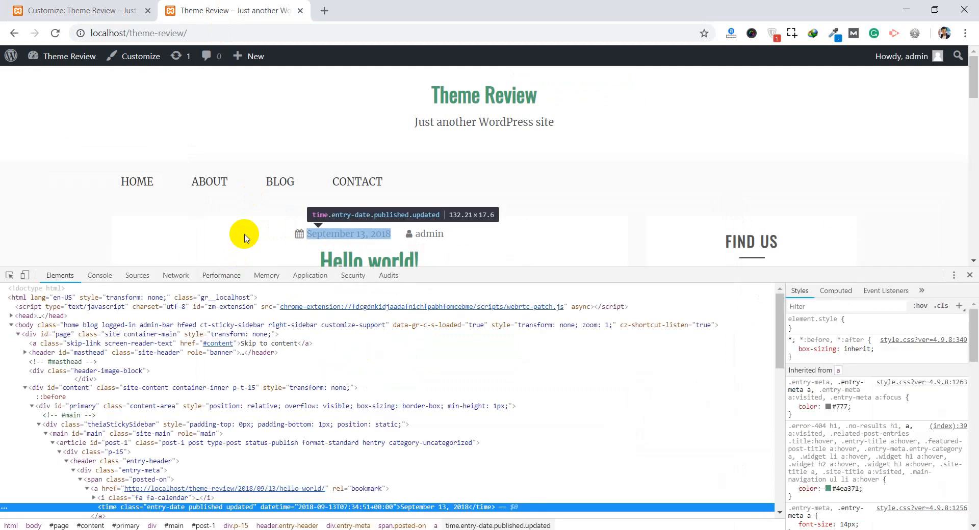
pyautogui.scroll(-2, 192, 347)
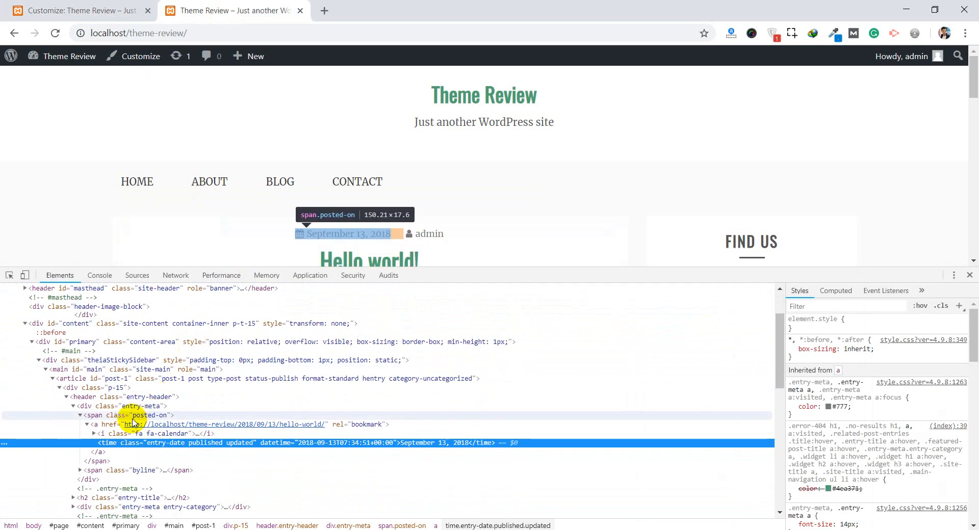
pyautogui.click(130, 407)
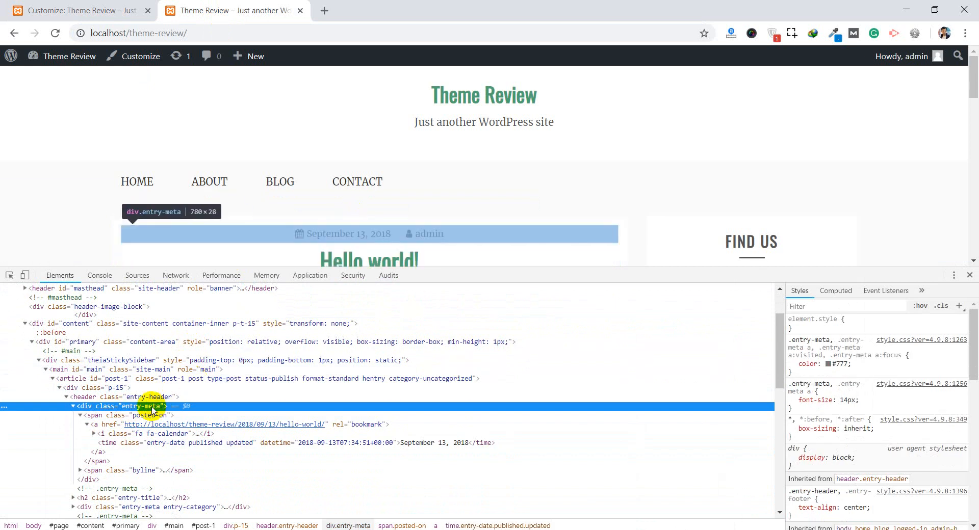
pyautogui.scroll(-2, 350, 207)
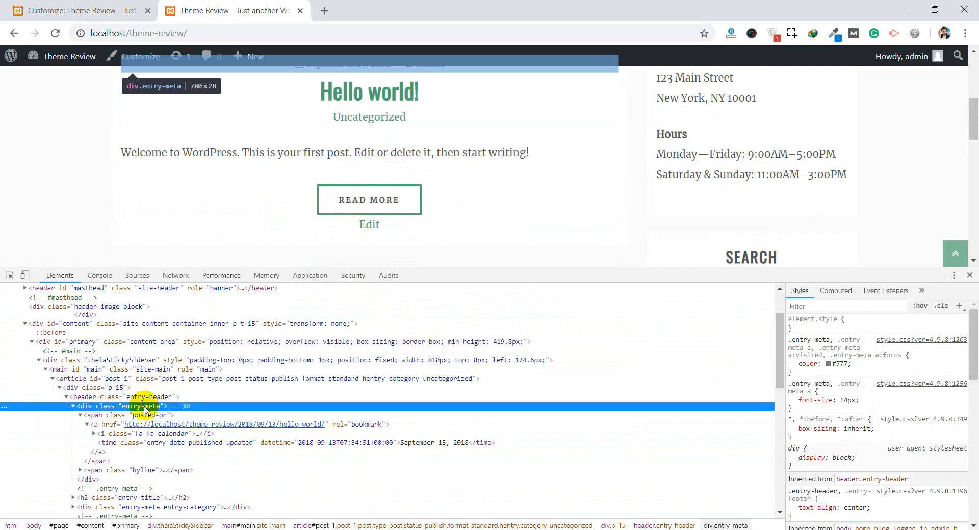
pyautogui.scroll(1, 514, 171)
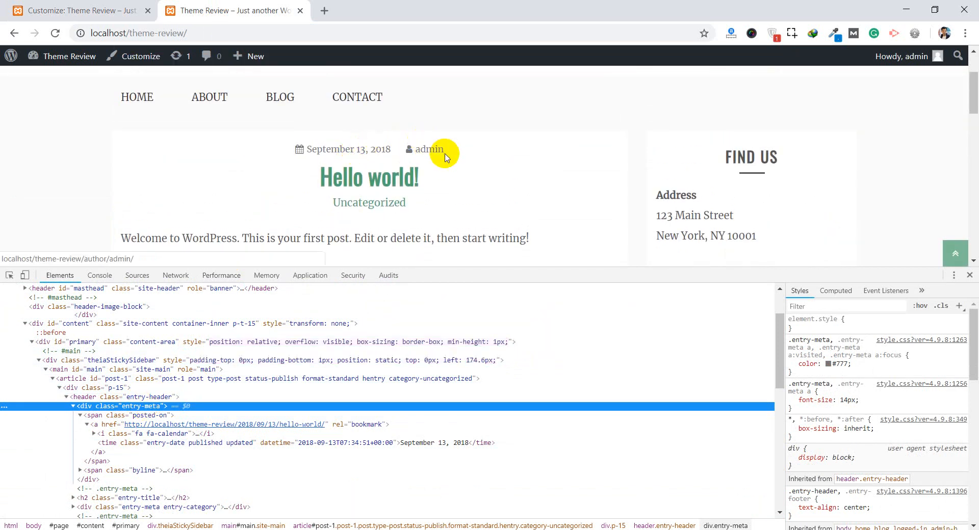
# - Add a new style rule .entry-meta { display: none; } hiding the meta line
pyautogui.click(959, 305)
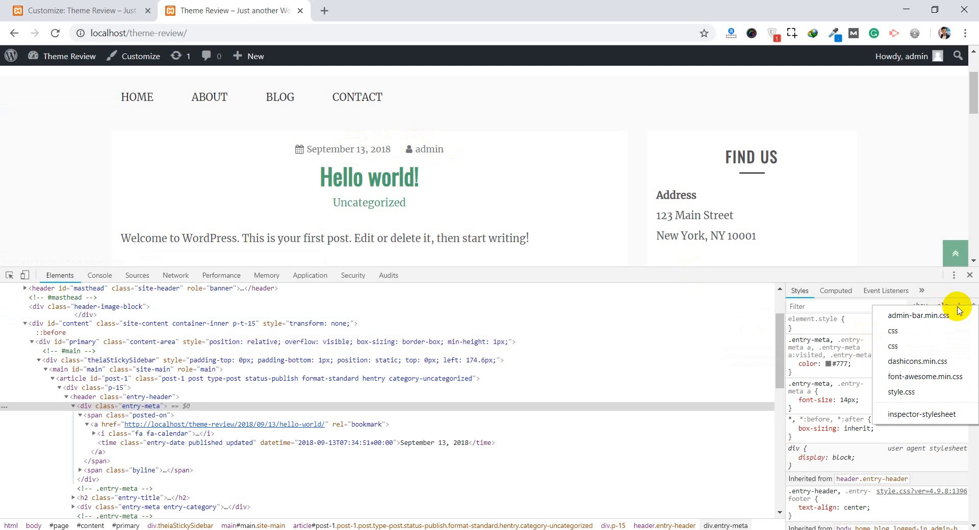
pyautogui.click(899, 332)
pyautogui.press('Return')
pyautogui.write('di')
pyautogui.press('Tab')
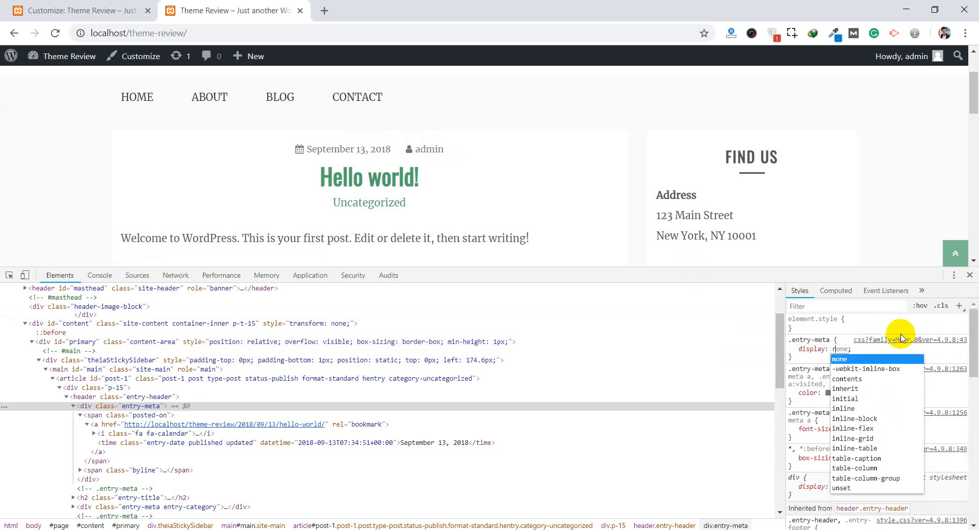
pyautogui.write('on')
pyautogui.press('Return')
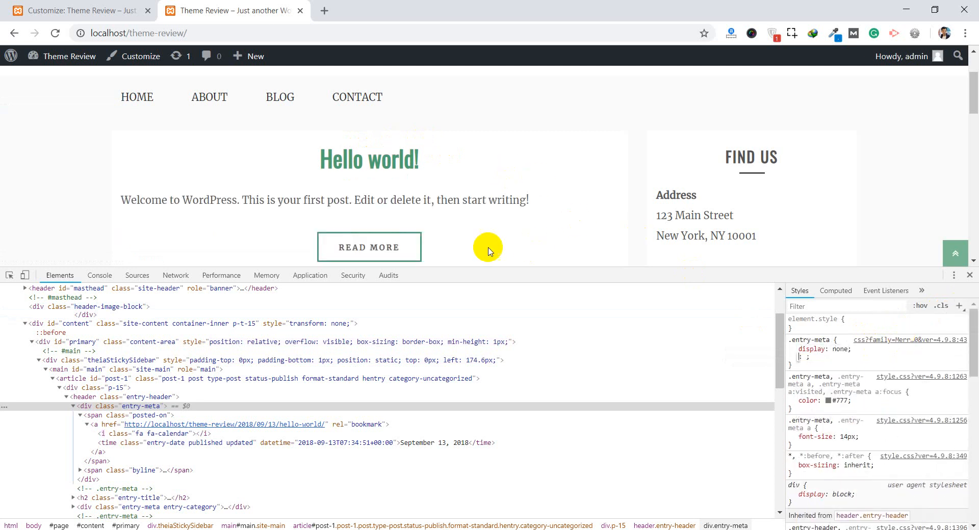
pyautogui.scroll(-1, 488, 247)
# - Discard the empty property line and highlight the finished .entry-meta rule
pyautogui.click(798, 364)
pyautogui.click(782, 330)
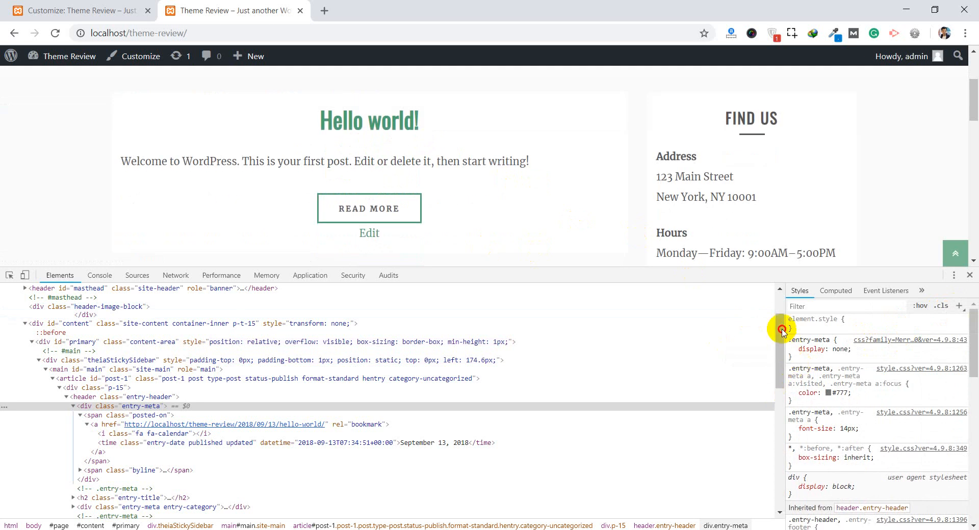
pyautogui.moveTo(787, 341); pyautogui.dragTo(796, 364)
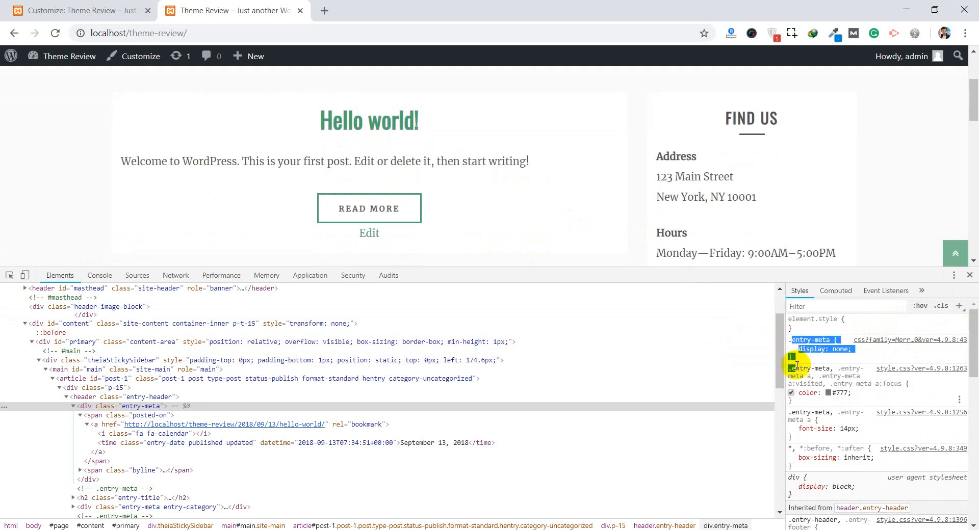
pyautogui.click(800, 365)
pyautogui.scroll(-1, 480, 201)
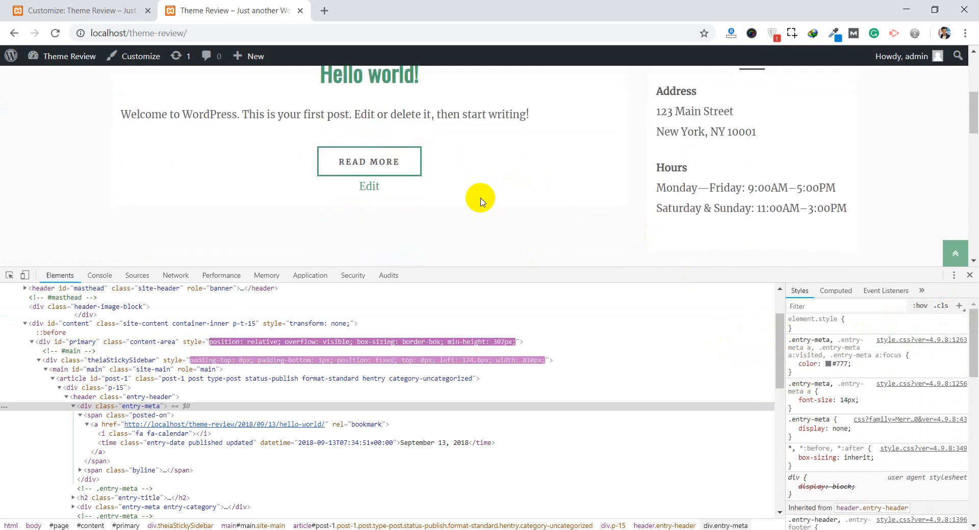
pyautogui.scroll(2, 480, 200)
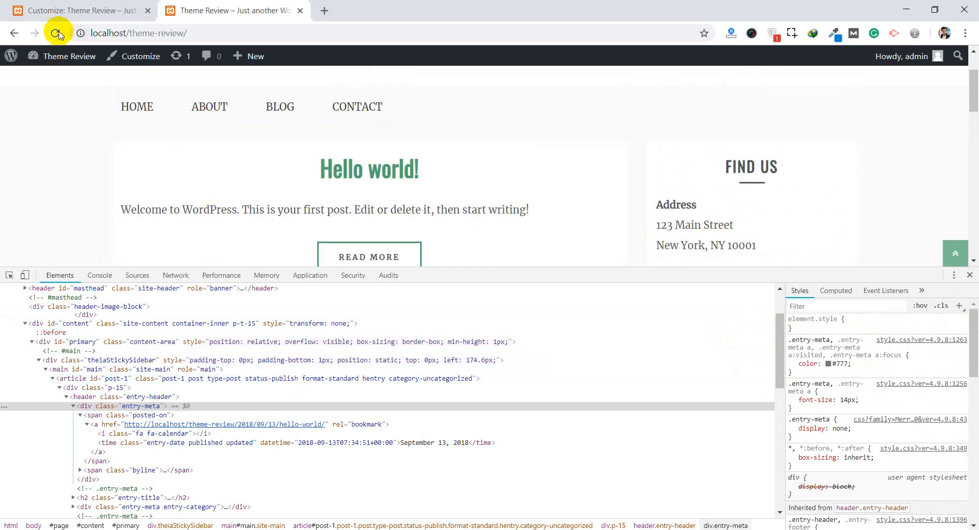
# - Reload the page, inspect the date and copy the posted-on class from its span
pyautogui.click(55, 34)
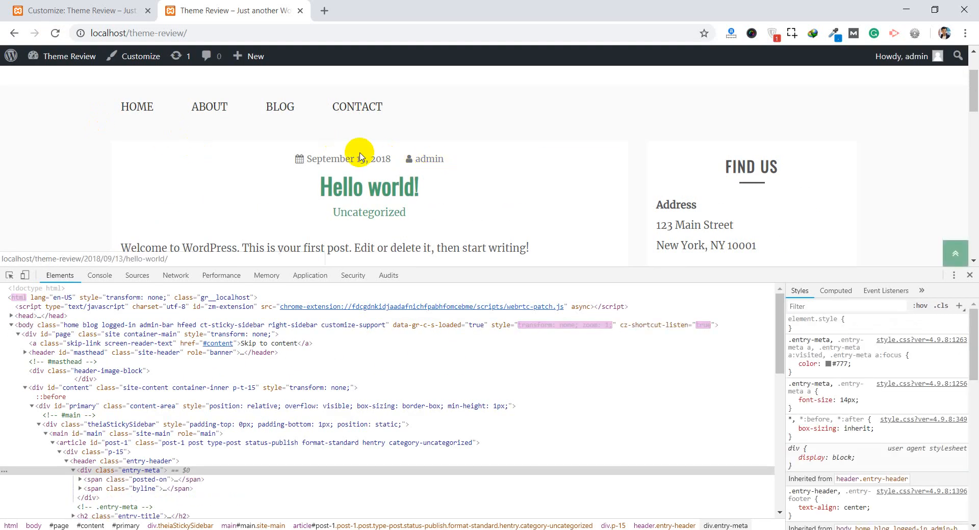
pyautogui.rightClick(348, 158)
pyautogui.click(376, 274)
pyautogui.scroll(-1, 222, 417)
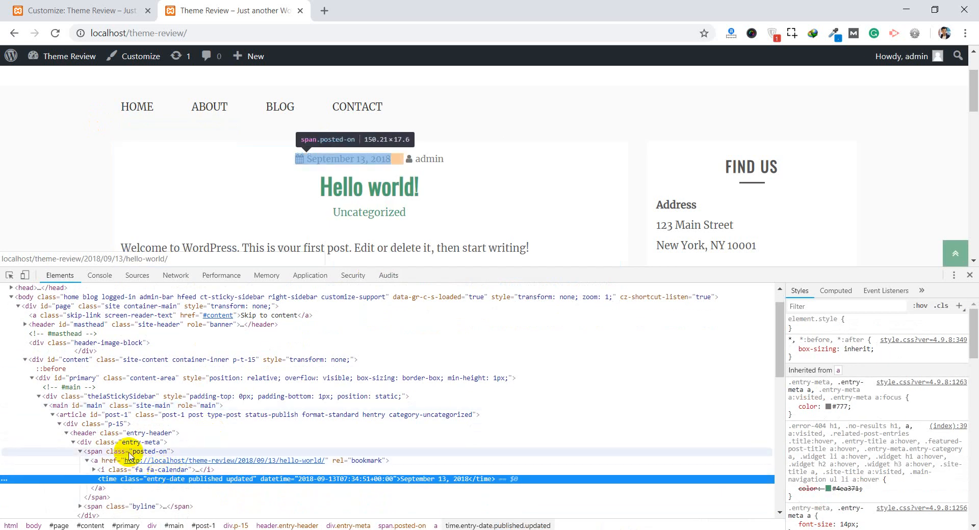
pyautogui.click(135, 457)
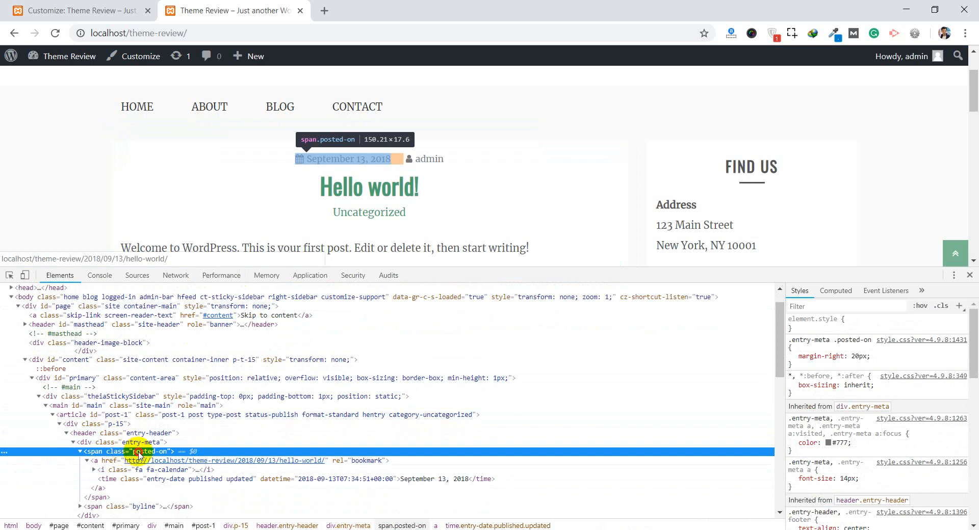
pyautogui.doubleClick(137, 452)
pyautogui.hotkey('ctrl', 'c')
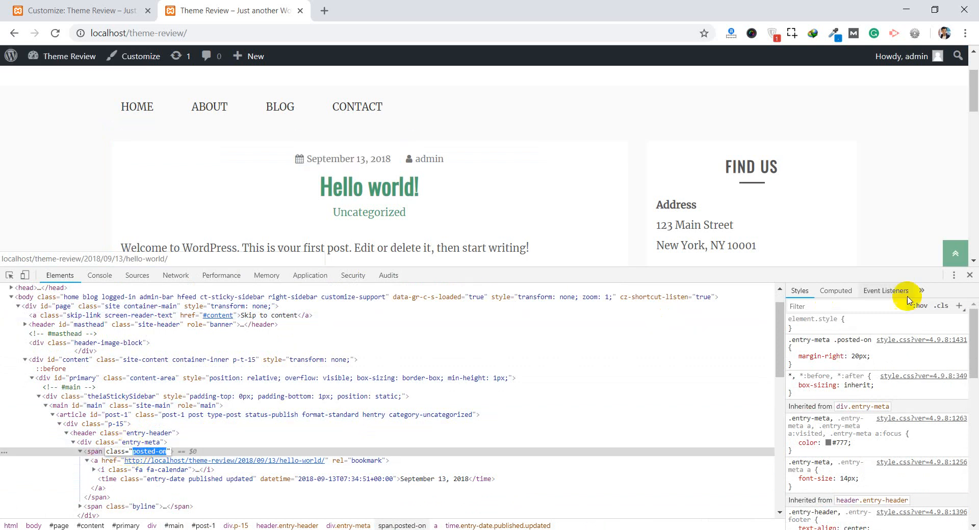
pyautogui.click(961, 306)
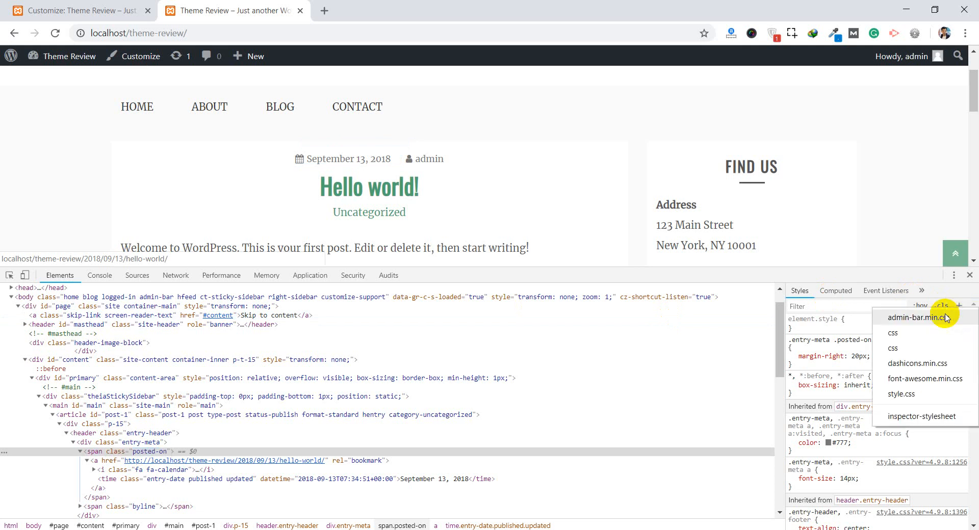
# - Add a new style rule .posted-on { display: none; } hiding only the date
pyautogui.click(901, 333)
pyautogui.hotkey('ctrl', 'v')
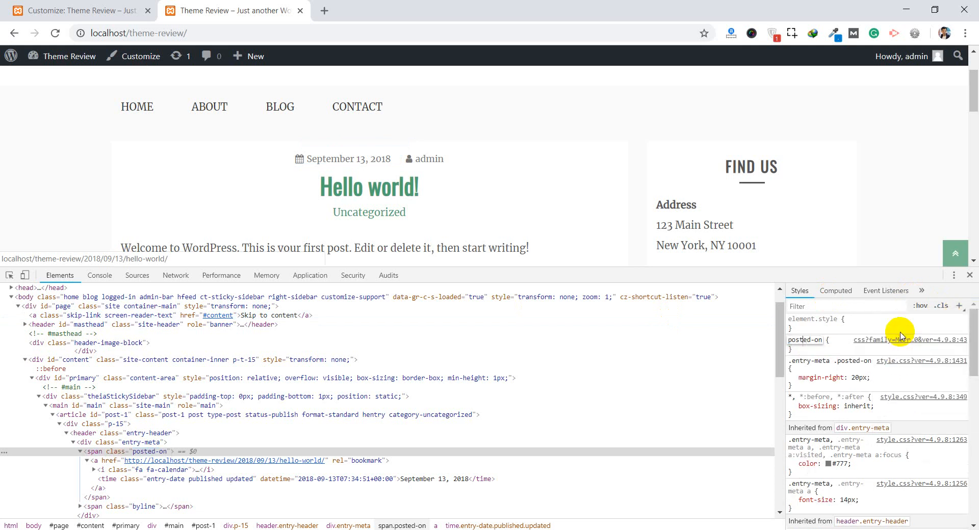
pyautogui.write('.')
pyautogui.press('Return')
pyautogui.write('display')
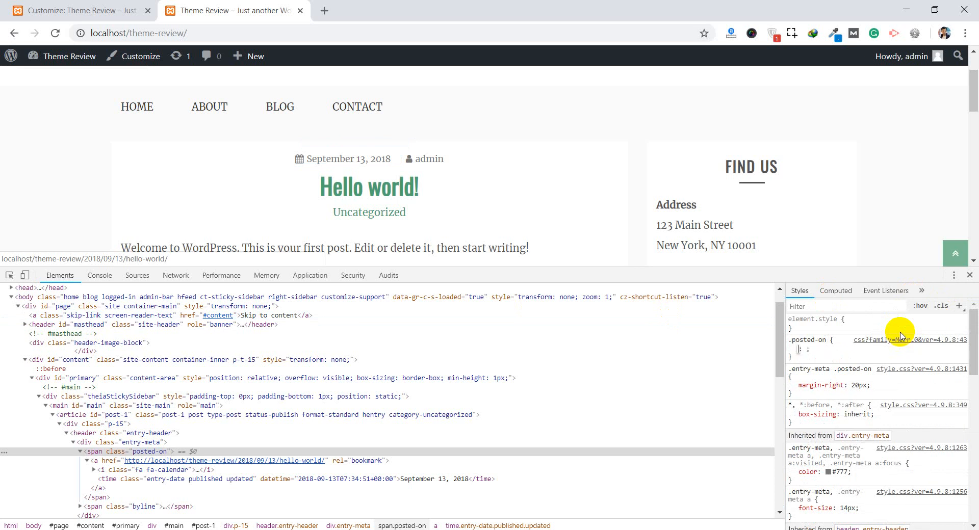
pyautogui.press('Tab')
pyautogui.write('n')
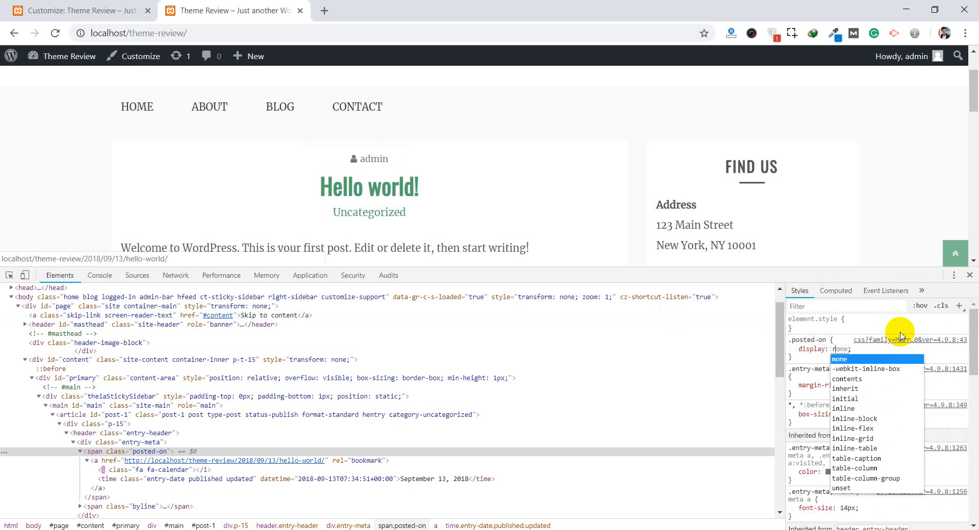
pyautogui.click(863, 355)
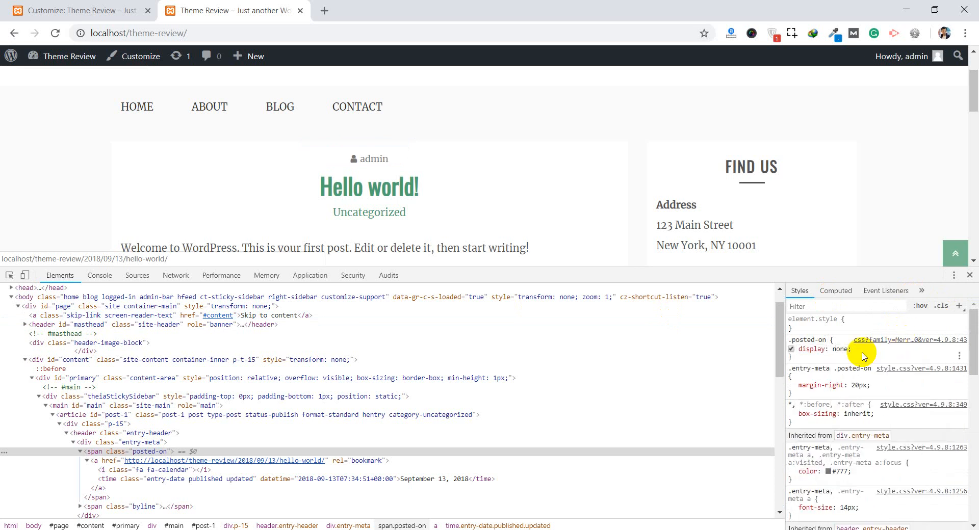
pyautogui.scroll(-1, 534, 135)
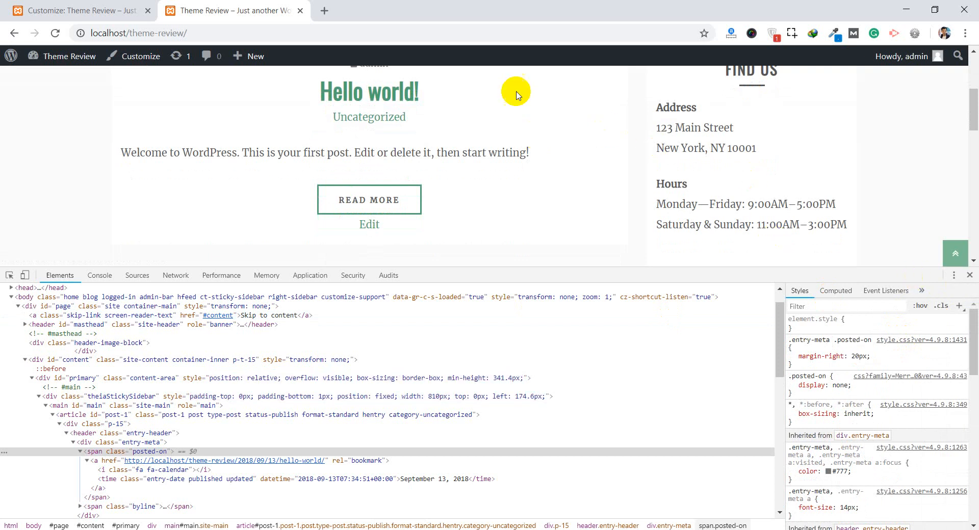
# - Reload the page from the address bar, discarding the test styles
pyautogui.click(424, 36)
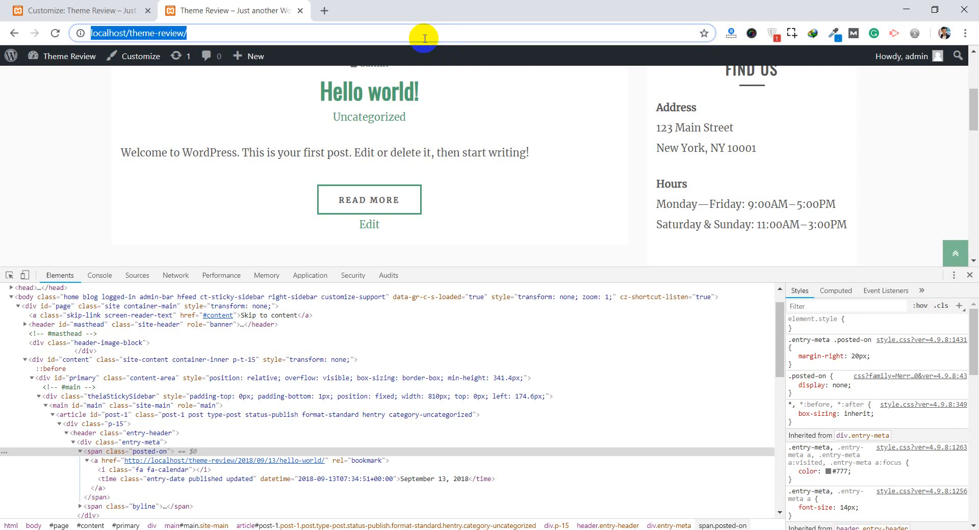
pyautogui.press('Return')
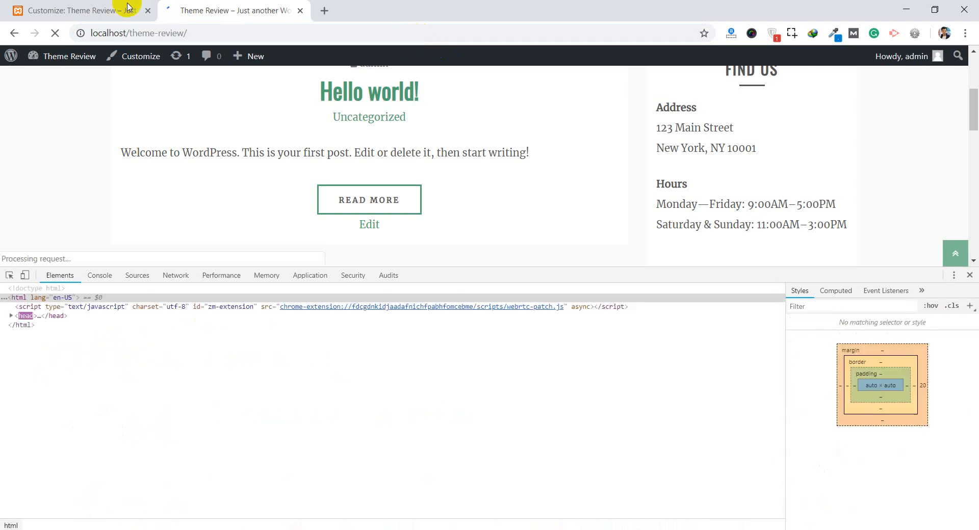
# - Close DevTools and the Customizer, then go to Appearance > Editor for the Gist theme
pyautogui.click(968, 275)
pyautogui.click(39, 9)
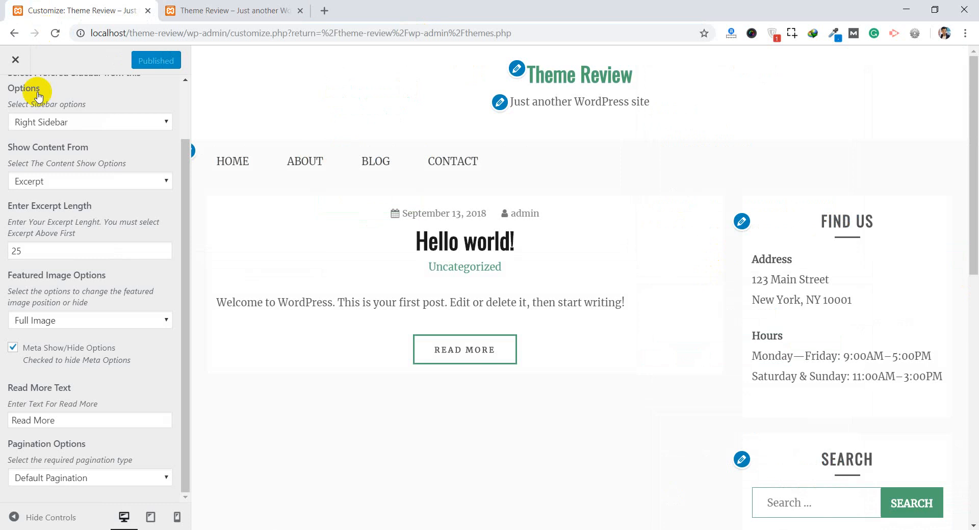
pyautogui.scroll(2, 26, 98)
pyautogui.click(17, 98)
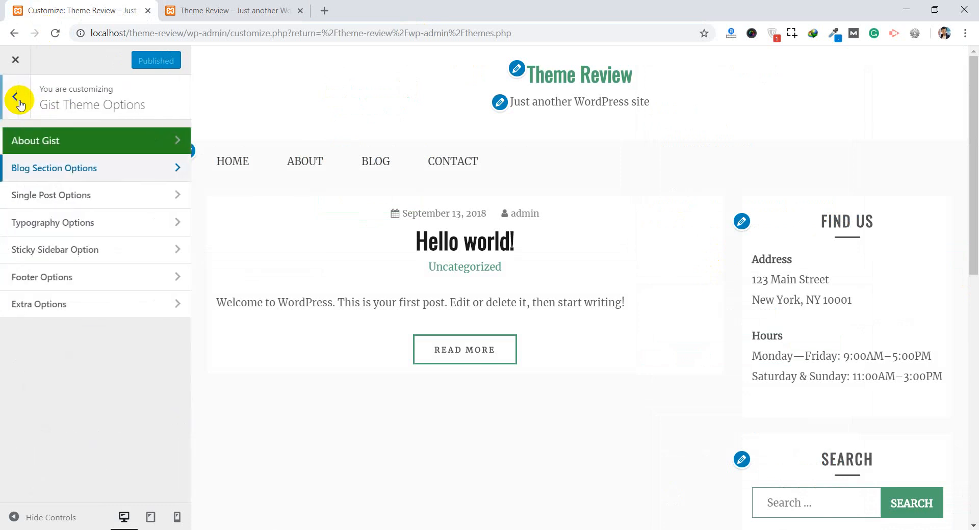
pyautogui.click(12, 61)
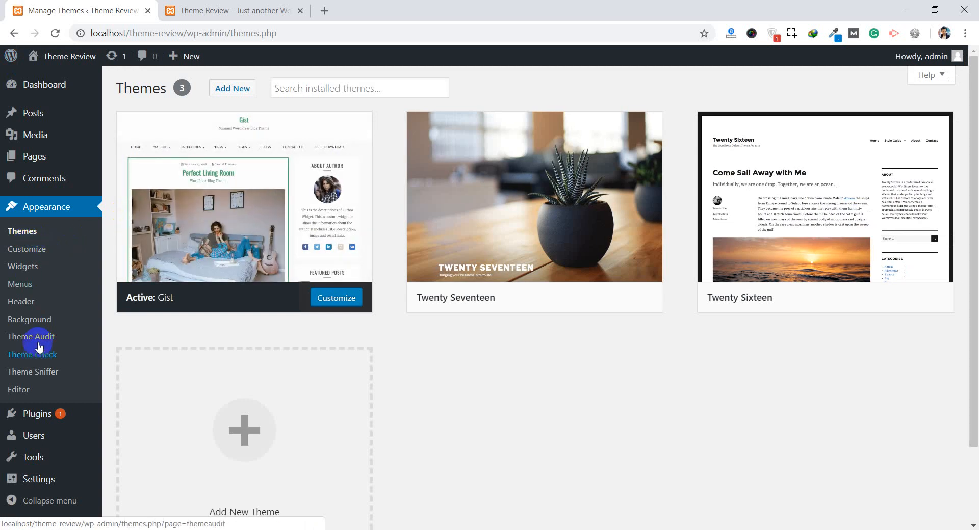
pyautogui.click(19, 392)
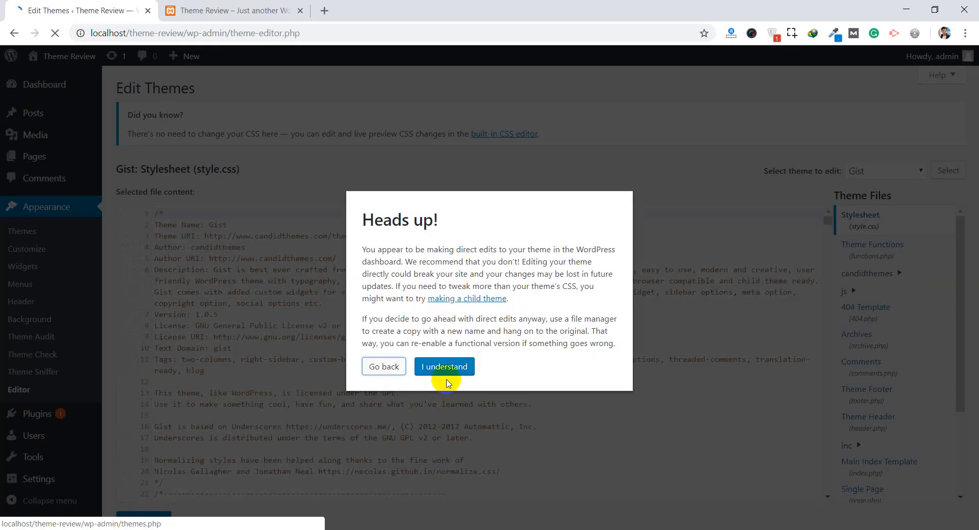
# - Acknowledge the warning and load template-parts/content.php in the Theme Editor
pyautogui.click(445, 367)
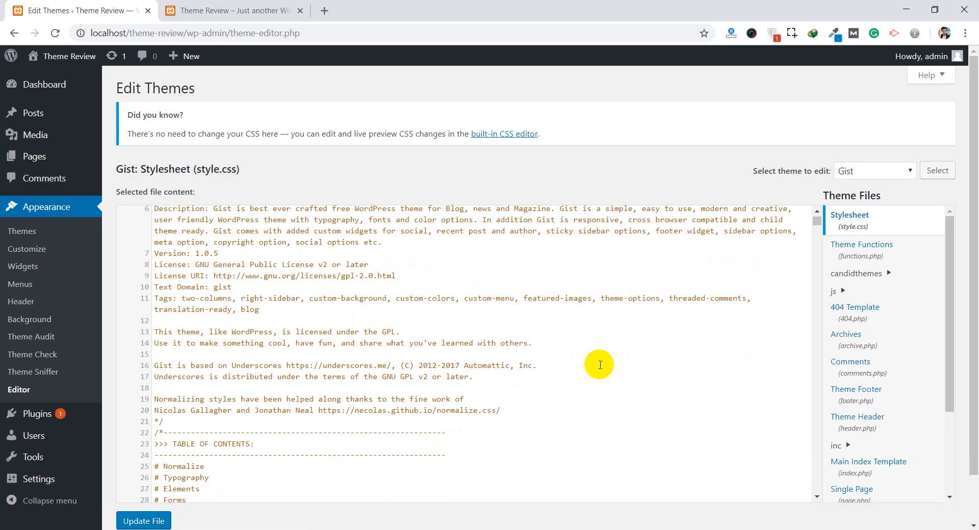
pyautogui.scroll(2, 600, 364)
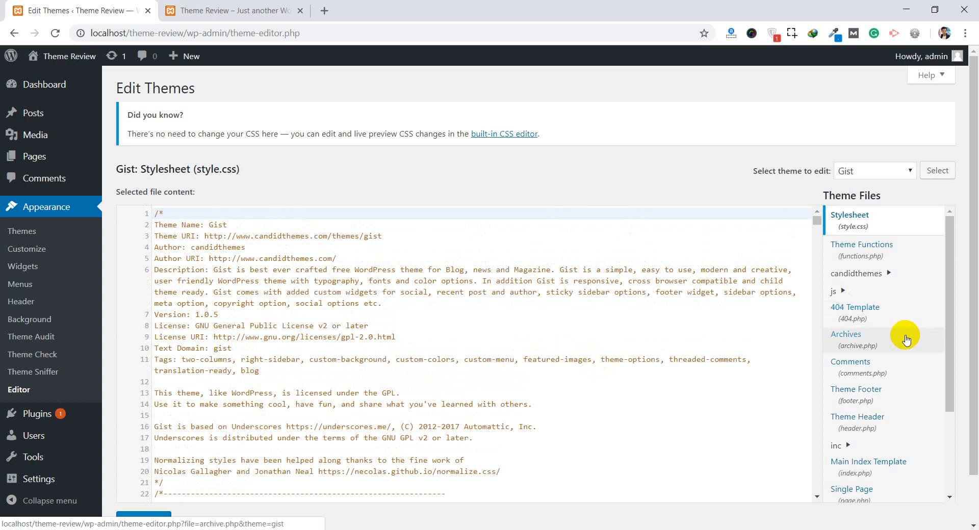
pyautogui.scroll(-1, 903, 334)
pyautogui.scroll(-1, 859, 400)
pyautogui.scroll(-1, 837, 458)
pyautogui.scroll(-2, 760, 415)
pyautogui.click(892, 478)
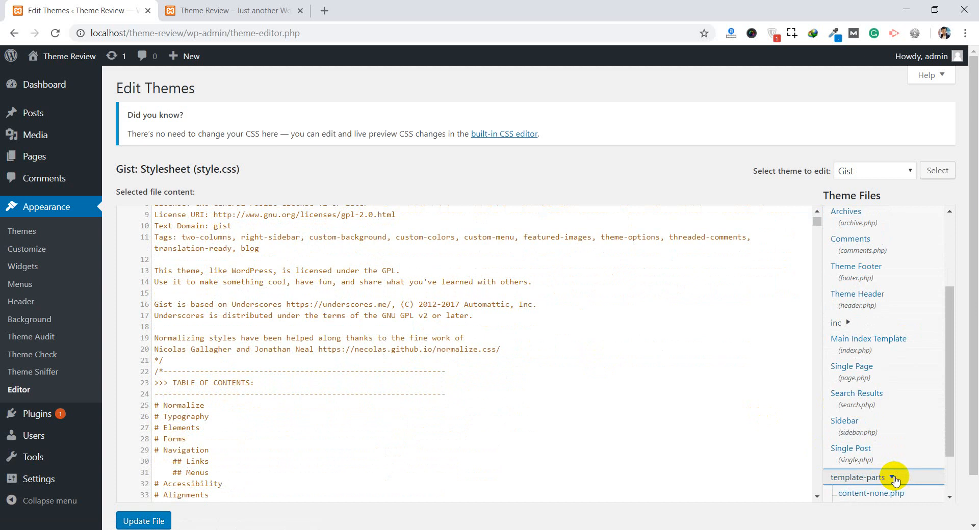
pyautogui.scroll(-1, 924, 407)
pyautogui.scroll(-2, 758, 400)
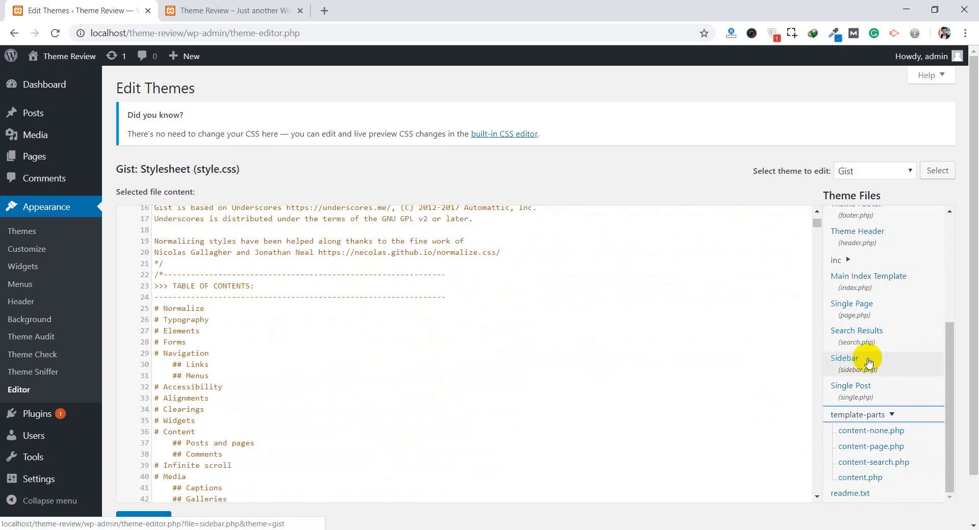
pyautogui.scroll(-1, 653, 367)
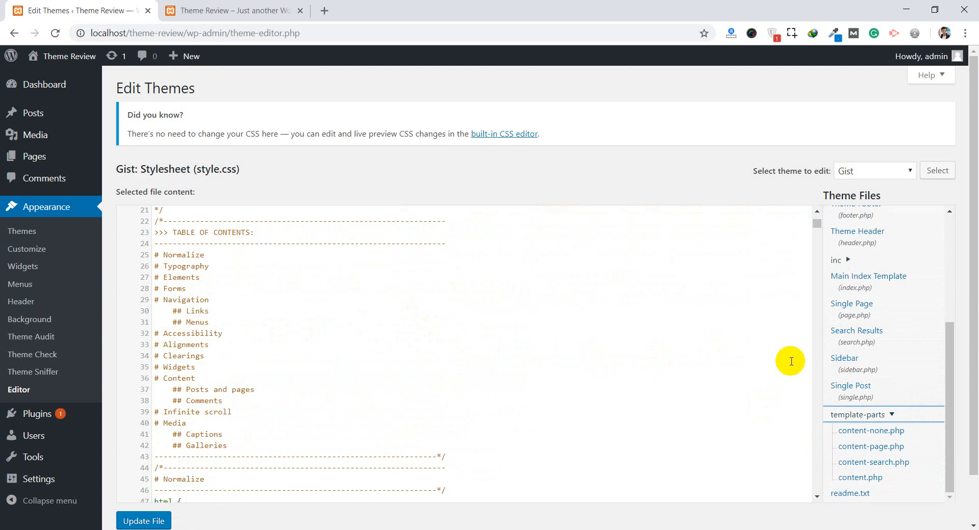
pyautogui.scroll(-1, 850, 395)
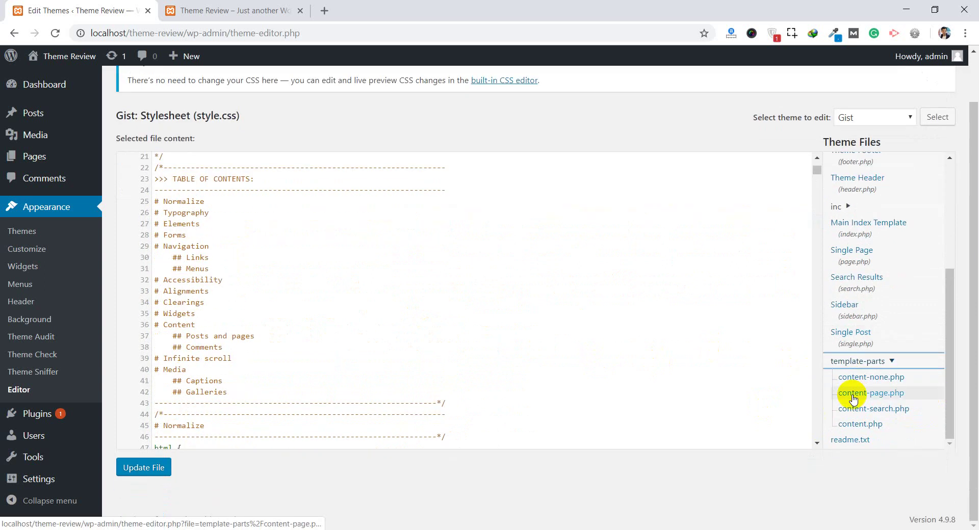
pyautogui.click(864, 424)
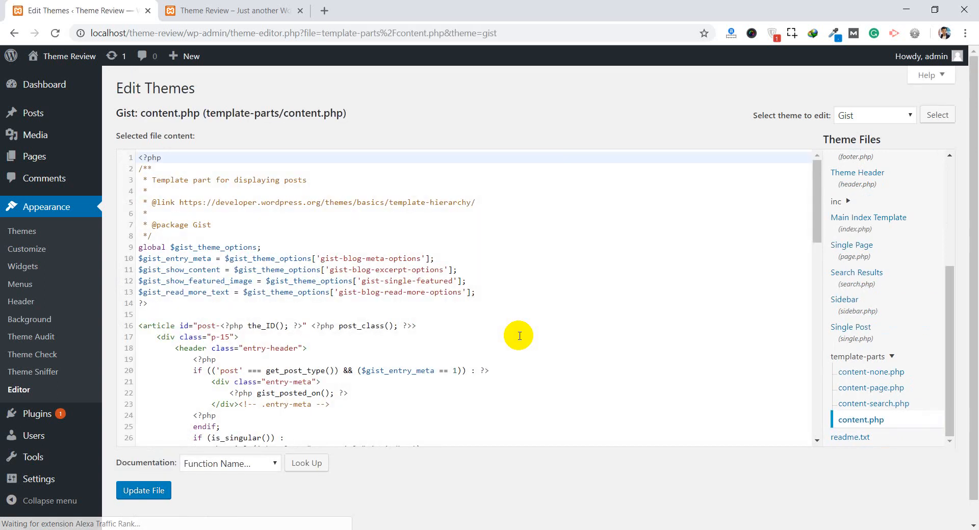
pyautogui.scroll(-1, 520, 335)
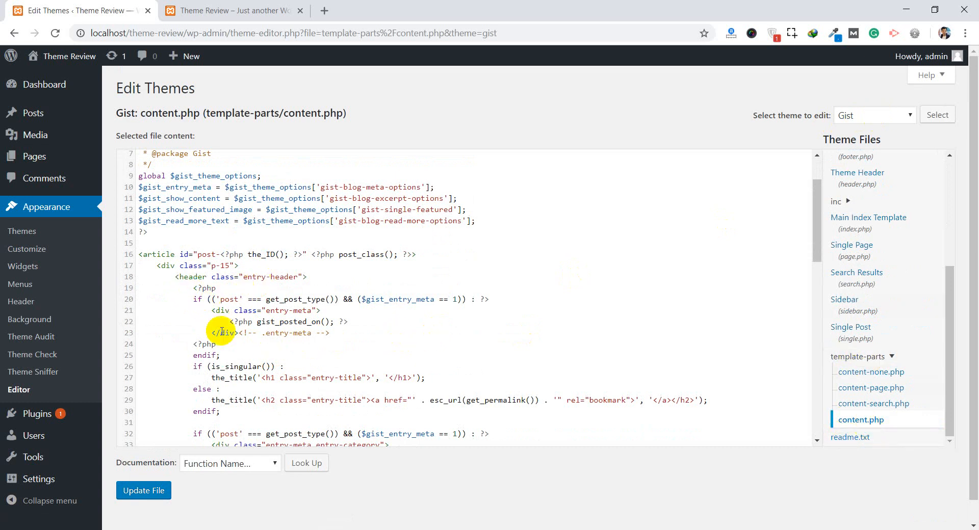
# - Point out the entry-meta class and gist_posted_on call in content.php
pyautogui.doubleClick(277, 310)
pyautogui.click(280, 310)
pyautogui.doubleClick(302, 310)
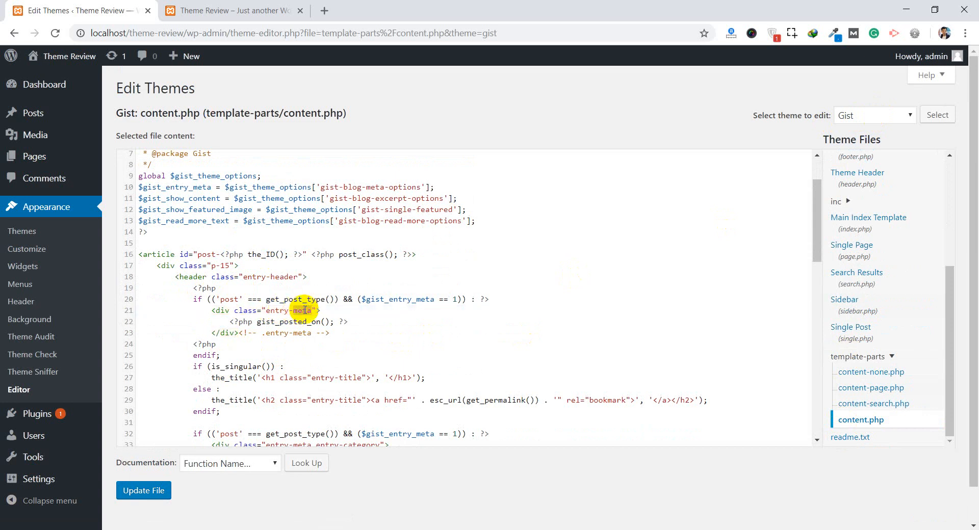
pyautogui.doubleClick(291, 321)
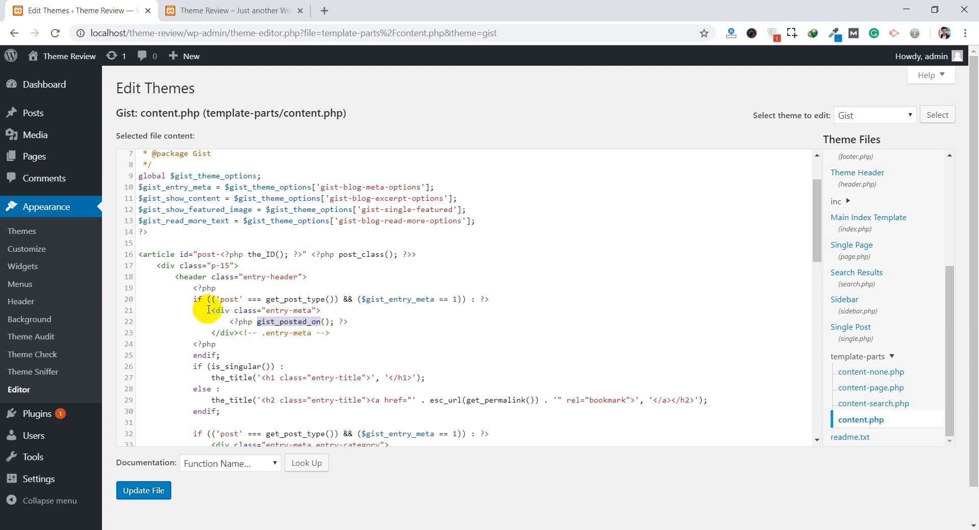
# - Delete the entry-meta block on lines 21–23 plus the empty line and Update File
pyautogui.moveTo(208, 310); pyautogui.dragTo(333, 335)
pyautogui.hotkey('ctrl', 'c')
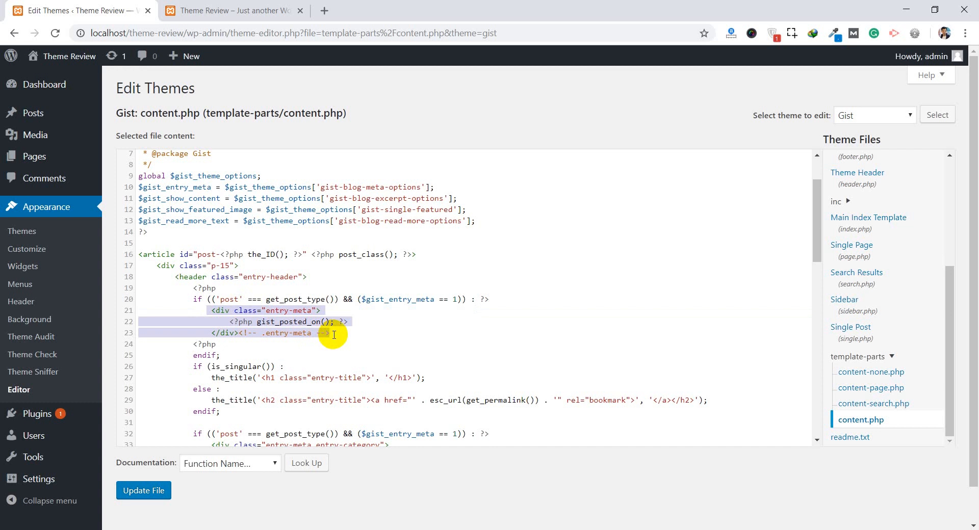
pyautogui.press('Delete')
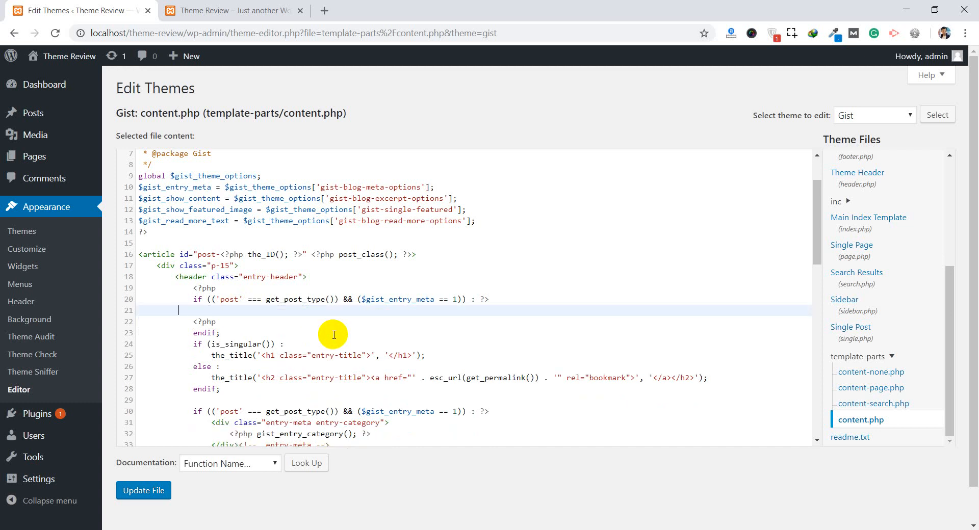
pyautogui.press('BackSpace')
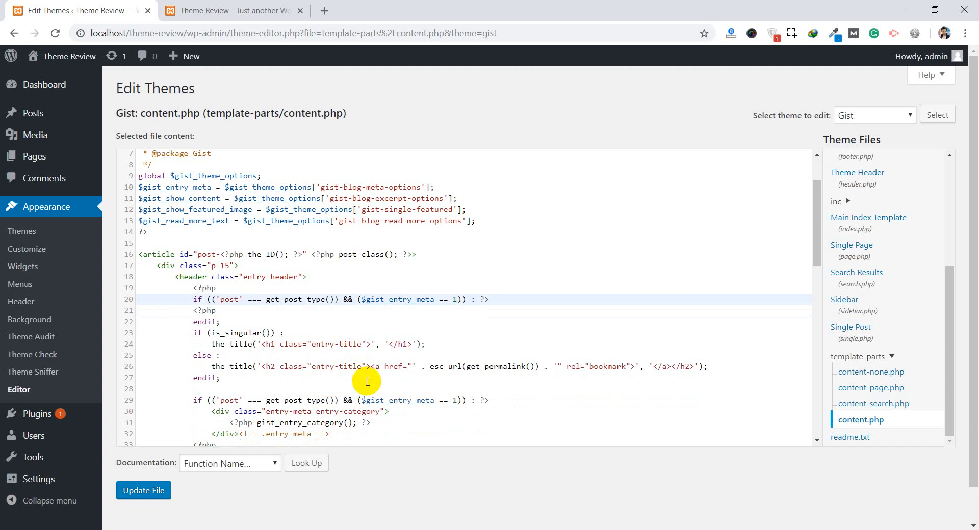
pyautogui.click(148, 489)
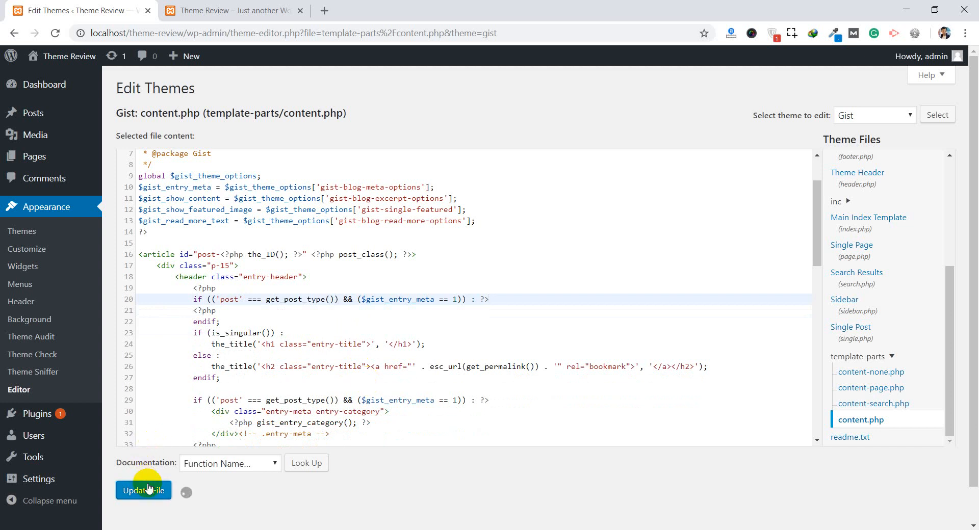
# - Reload the site tab to see Hello world! without its date, then return to Edit Themes
pyautogui.click(191, 10)
pyautogui.click(192, 32)
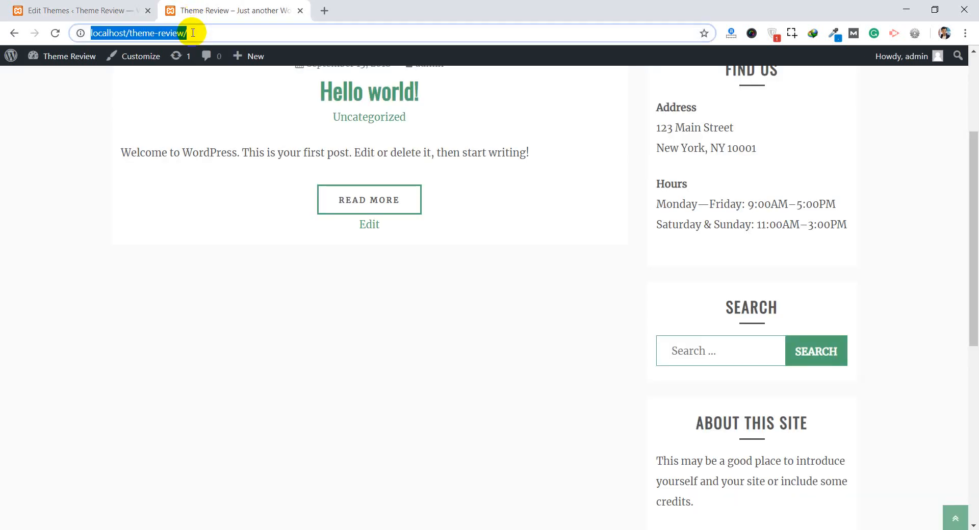
pyautogui.press('Return')
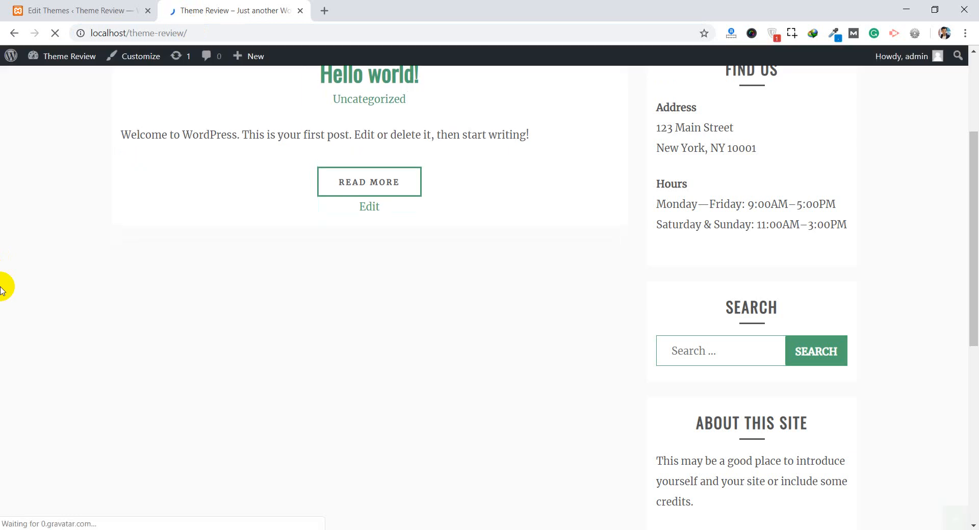
pyautogui.scroll(2, 406, 240)
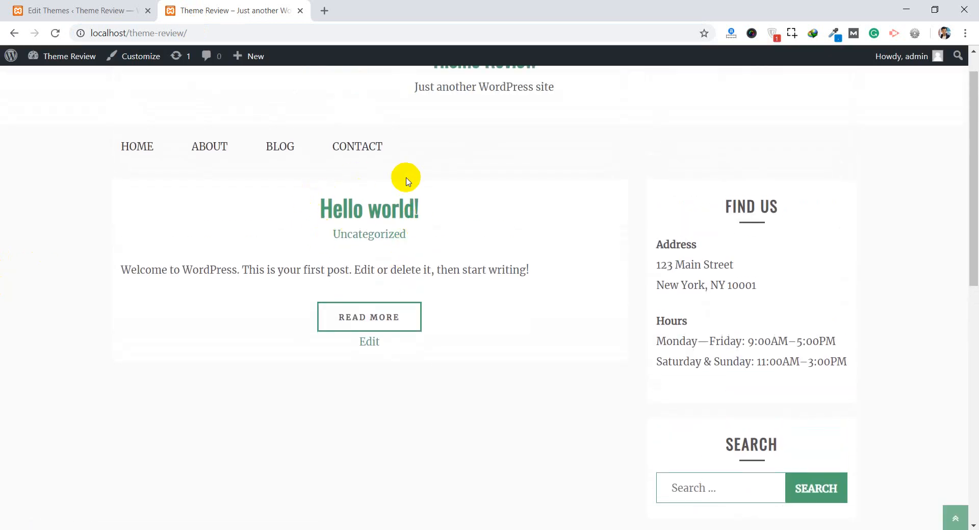
pyautogui.click(112, 6)
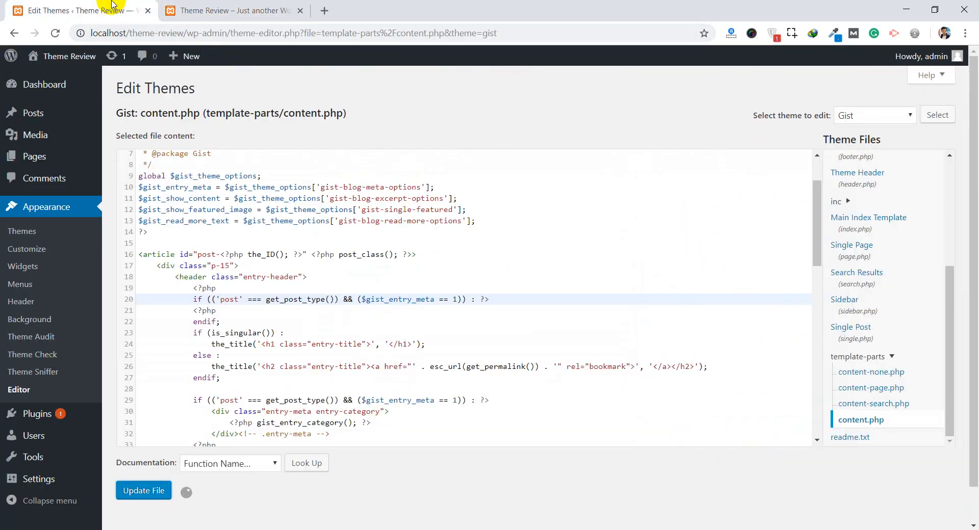
# - Restore the deleted entry-meta block in content.php and Update File
pyautogui.click(244, 311)
pyautogui.hotkey('ctrl', 'v')
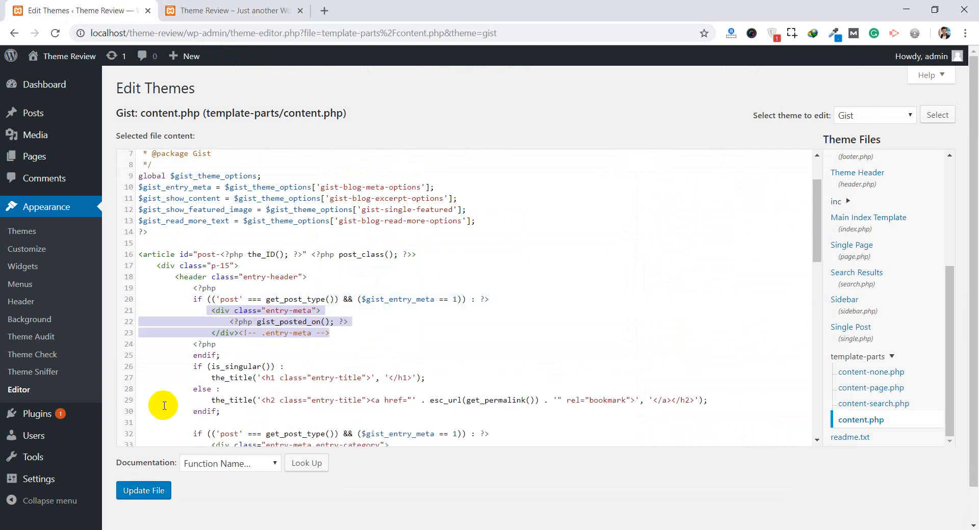
pyautogui.click(144, 490)
# - Reload the site tab to see the date and author again, then return to Edit Themes
pyautogui.click(252, 10)
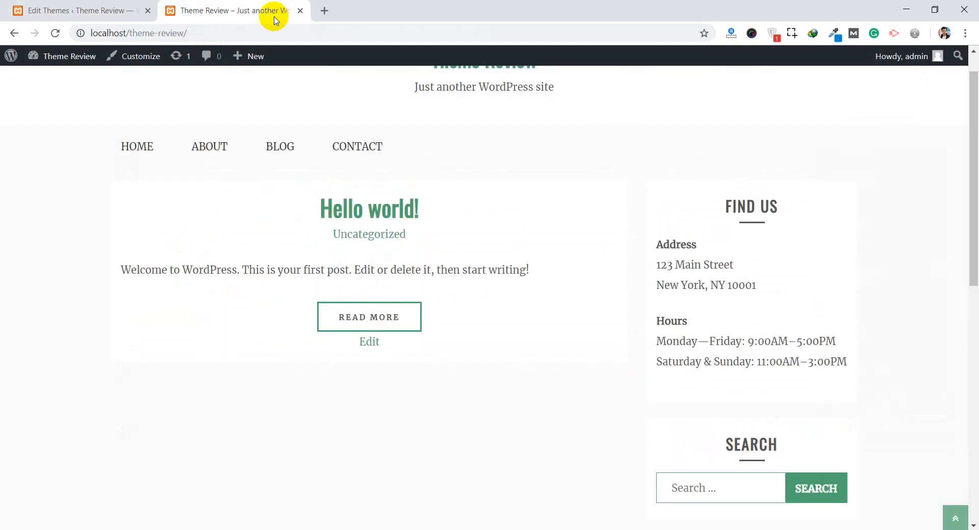
pyautogui.click(263, 35)
pyautogui.press('Return')
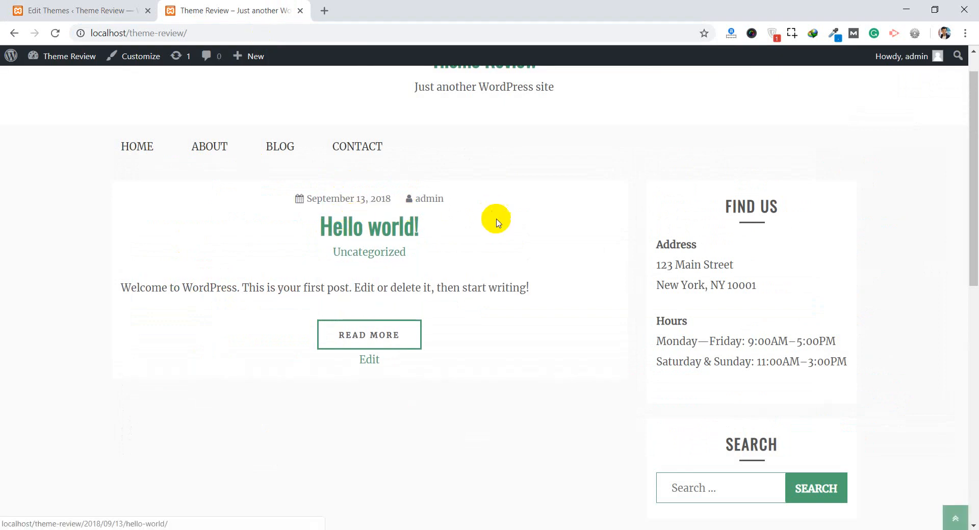
pyautogui.click(95, 6)
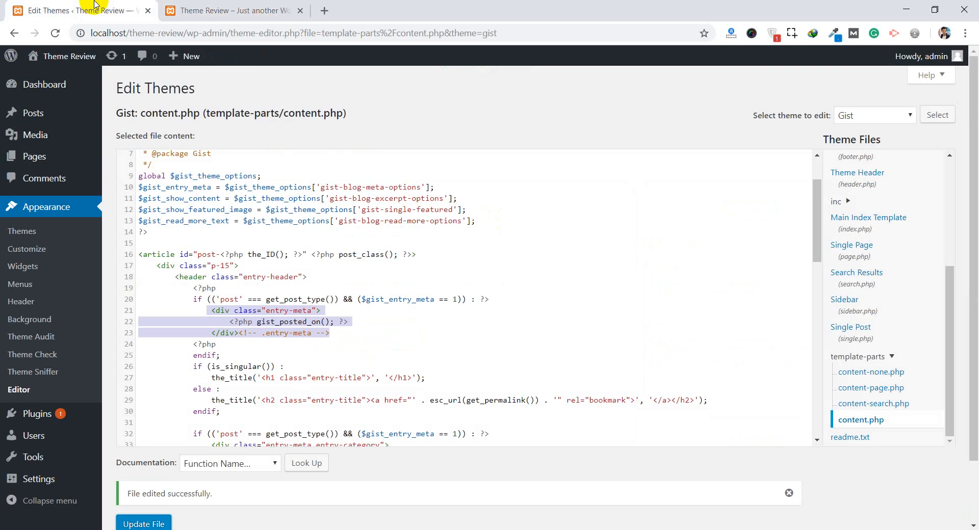
# - Highlight the entry-meta block on lines 21–23 in content.php to point it out
pyautogui.click(204, 300)
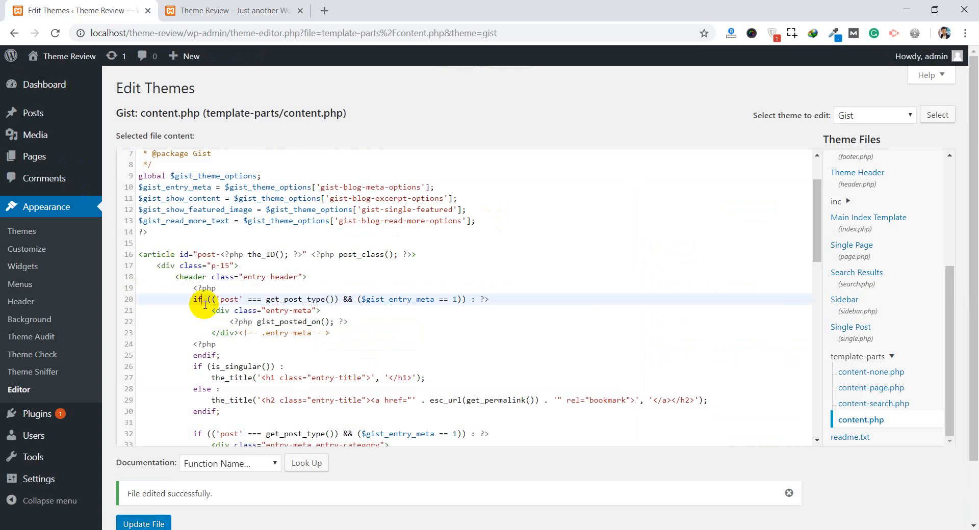
pyautogui.moveTo(212, 310); pyautogui.dragTo(343, 333)
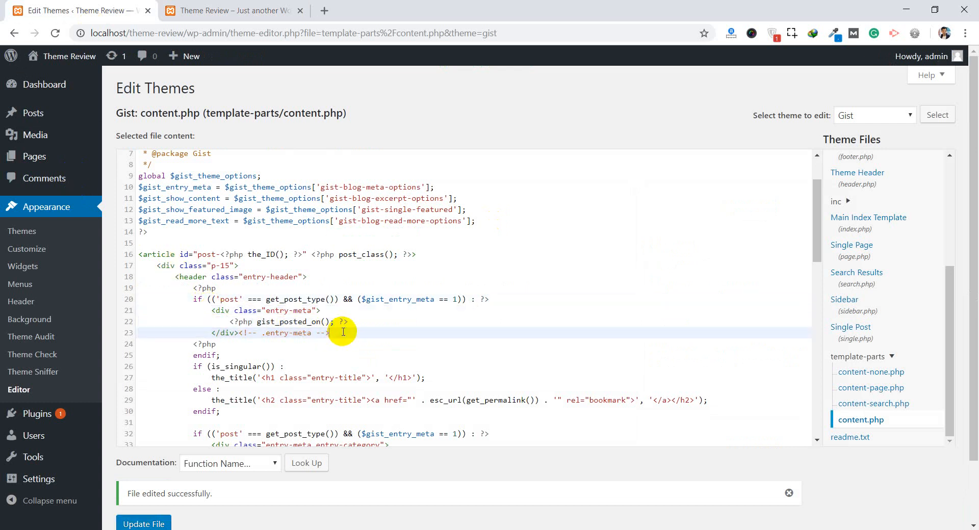
pyautogui.click(220, 311)
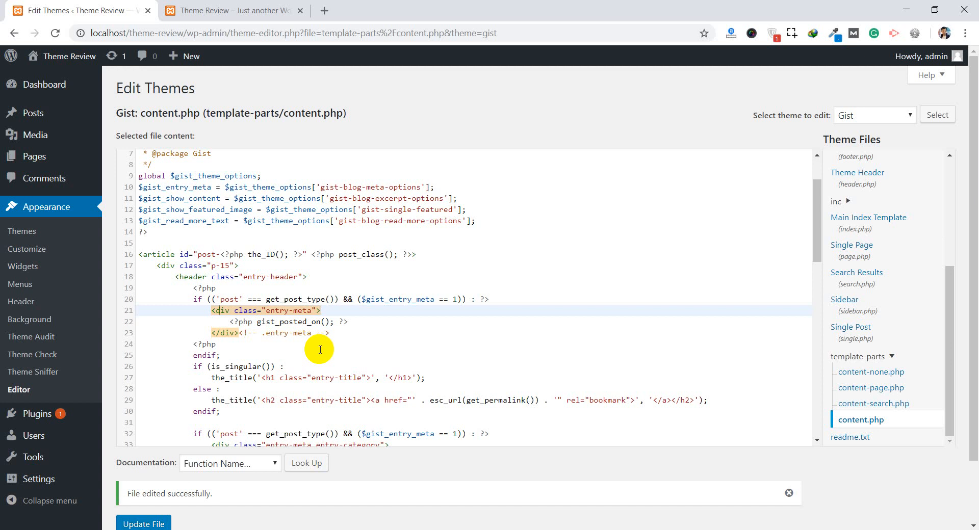
pyautogui.click(267, 6)
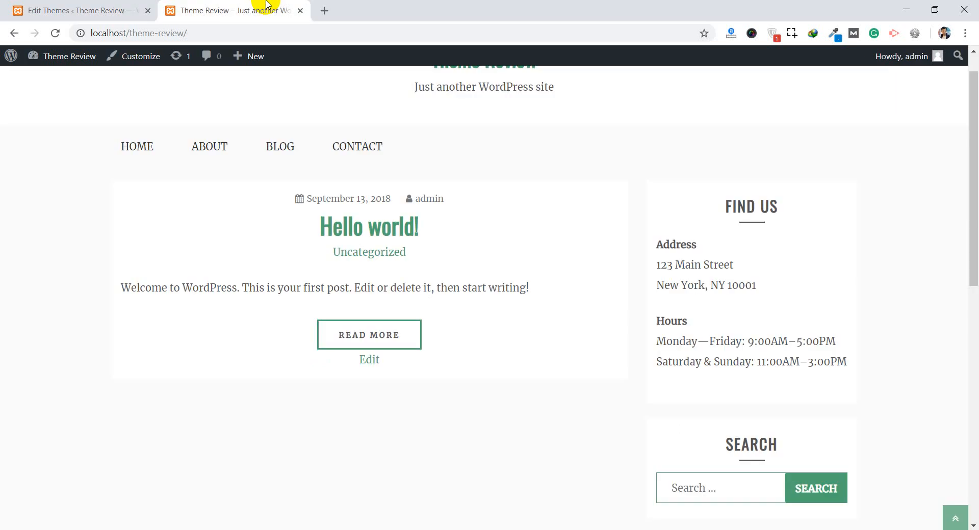
pyautogui.scroll(-2, 27, 240)
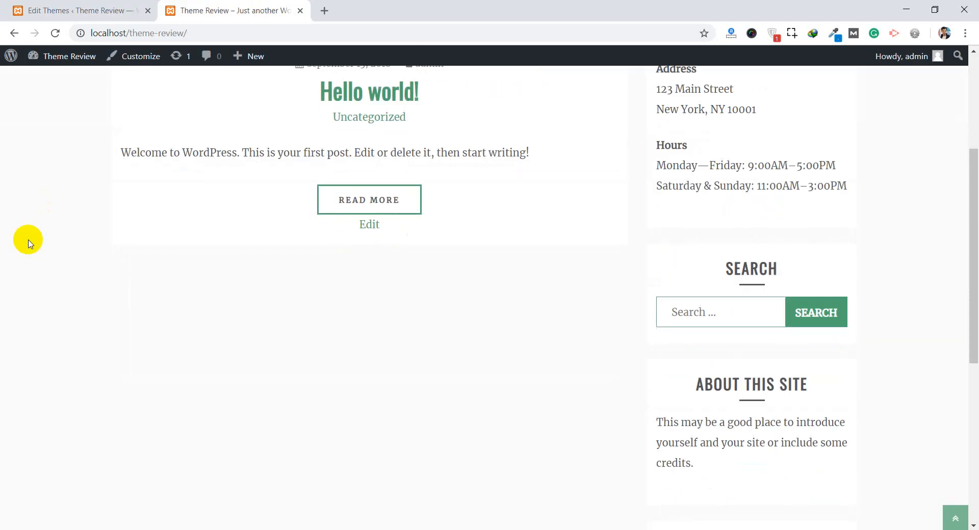
pyautogui.scroll(-2, 29, 244)
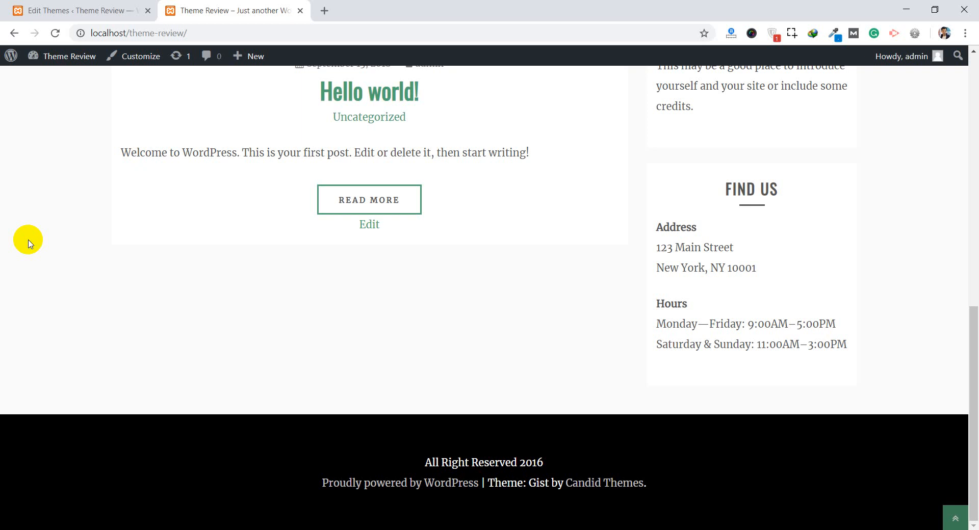
pyautogui.scroll(2, 29, 243)
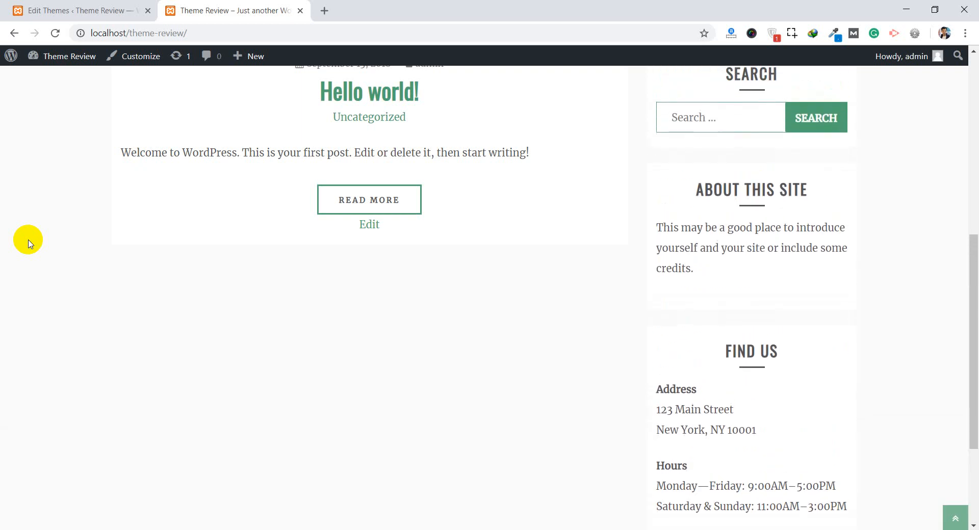
pyautogui.click(132, 5)
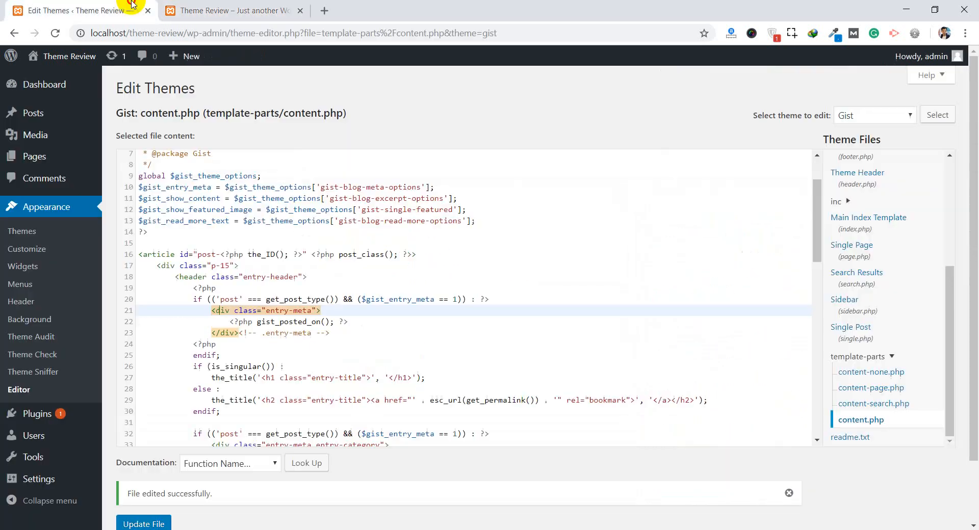
pyautogui.click(341, 245)
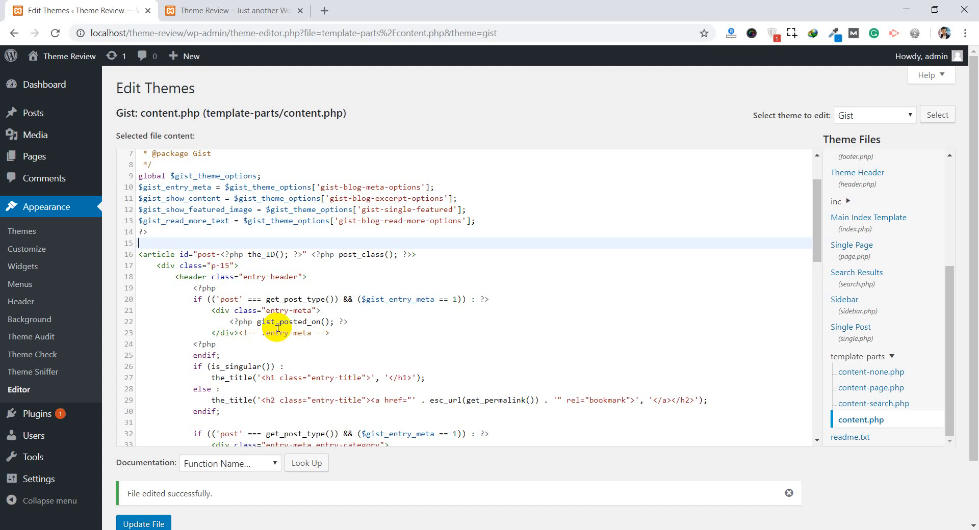
pyautogui.click(274, 7)
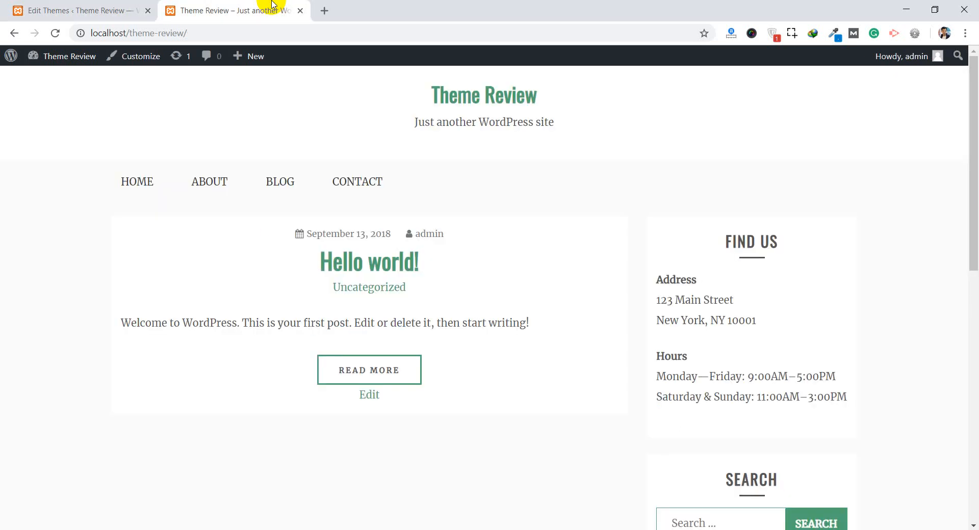
pyautogui.scroll(-2, 4, 305)
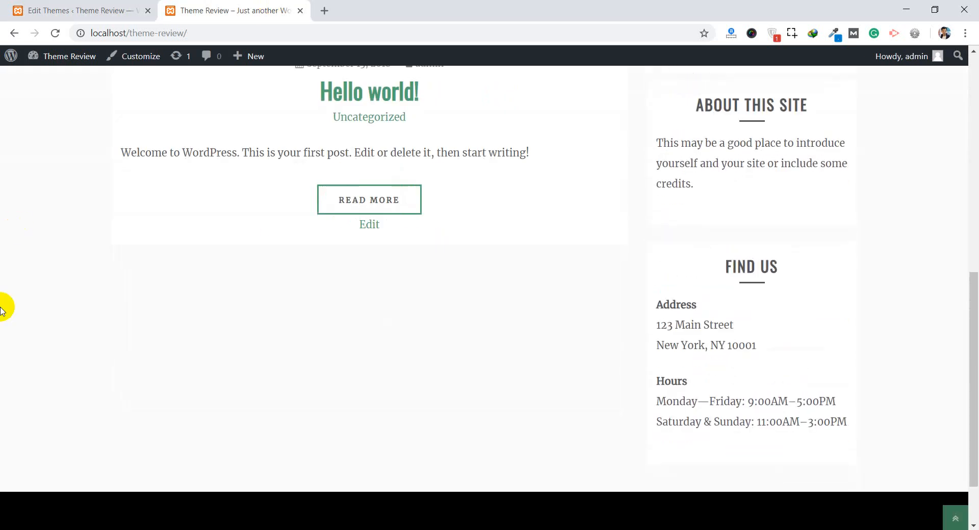
pyautogui.scroll(2, 2, 309)
pyautogui.scroll(1, 2, 309)
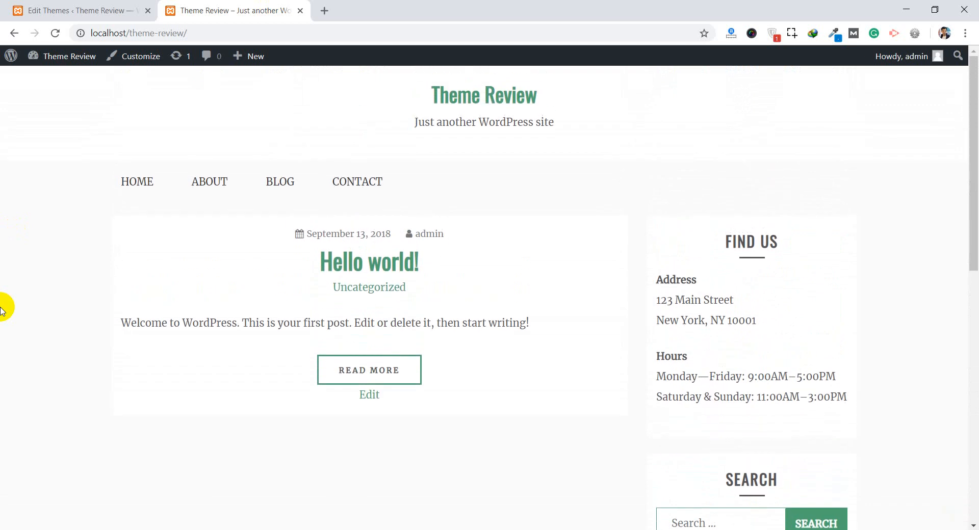